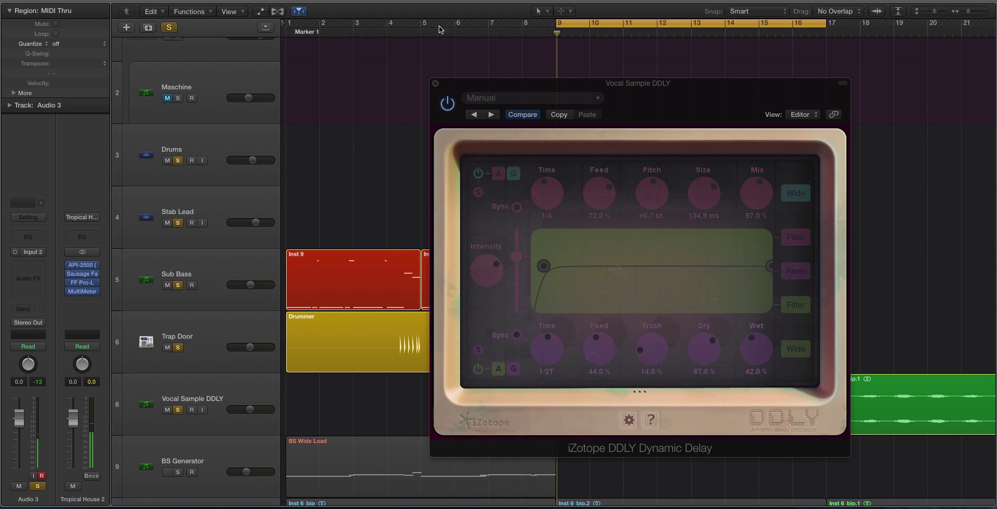
Step: Scroll to the top of the track list and collapse the Sub 1 stack, hiding Maschine
drag(460, 83, 449, 84)
scroll(325, 82, up, 3)
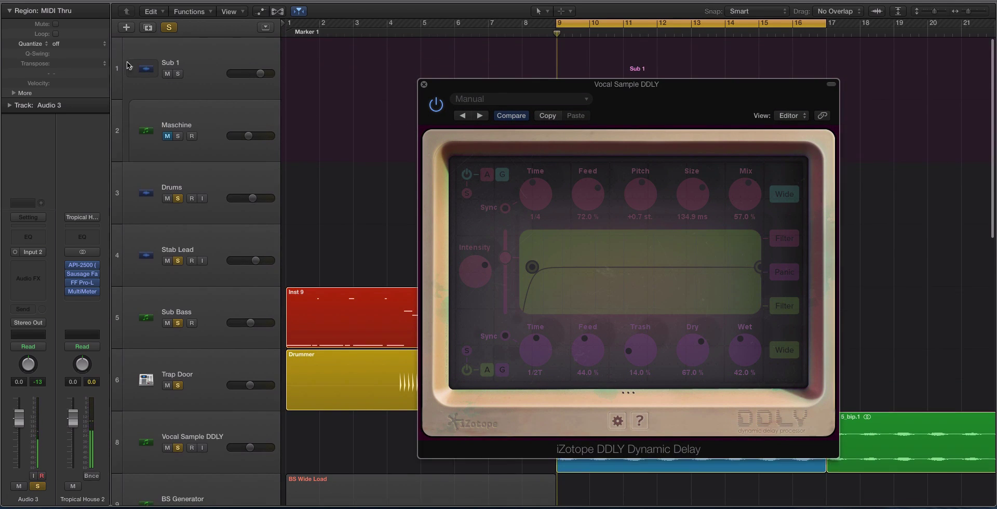
click(131, 68)
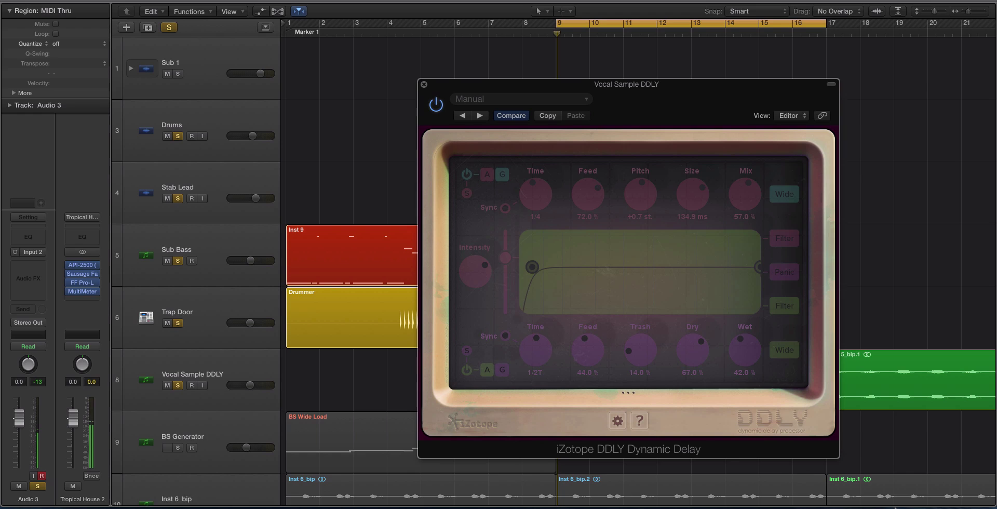
mouse_move(895, 506)
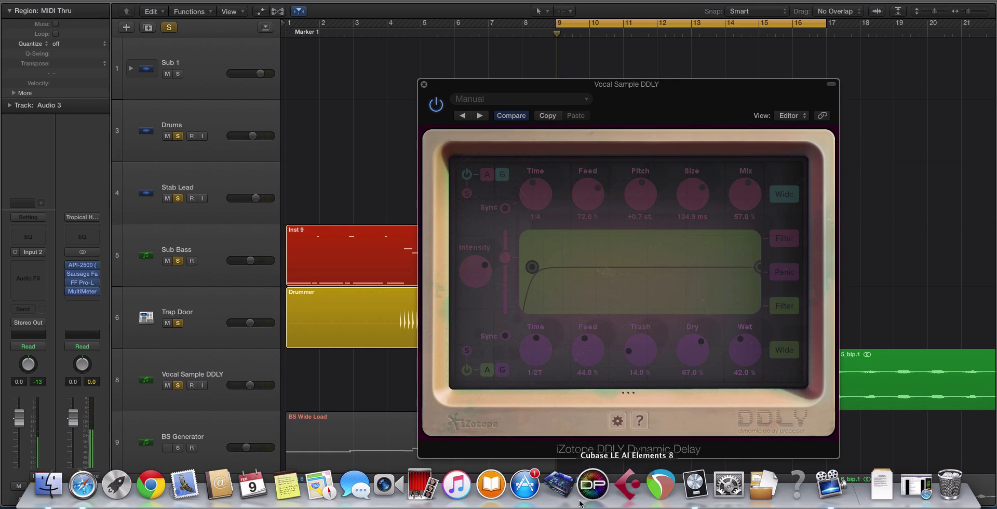
Step: Show the DDLY Technical Specs page in Safari and scroll down to the host compatibility list
click(83, 485)
scroll(329, 203, up, 5)
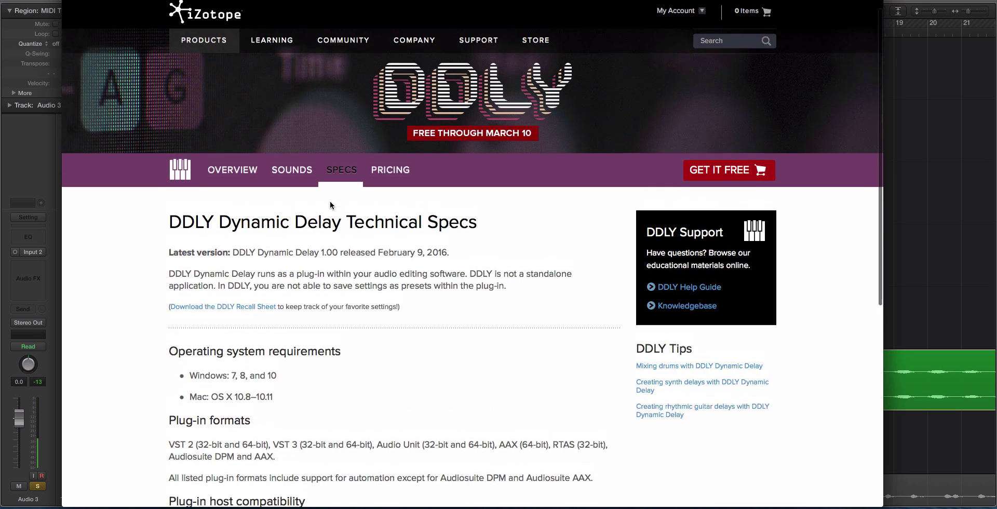
scroll(330, 205, up, 1)
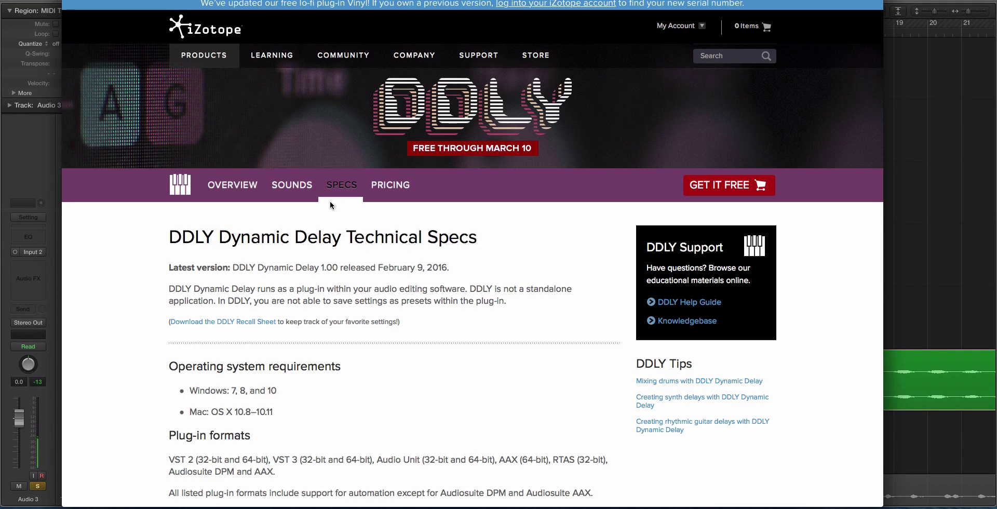
scroll(329, 205, down, 1)
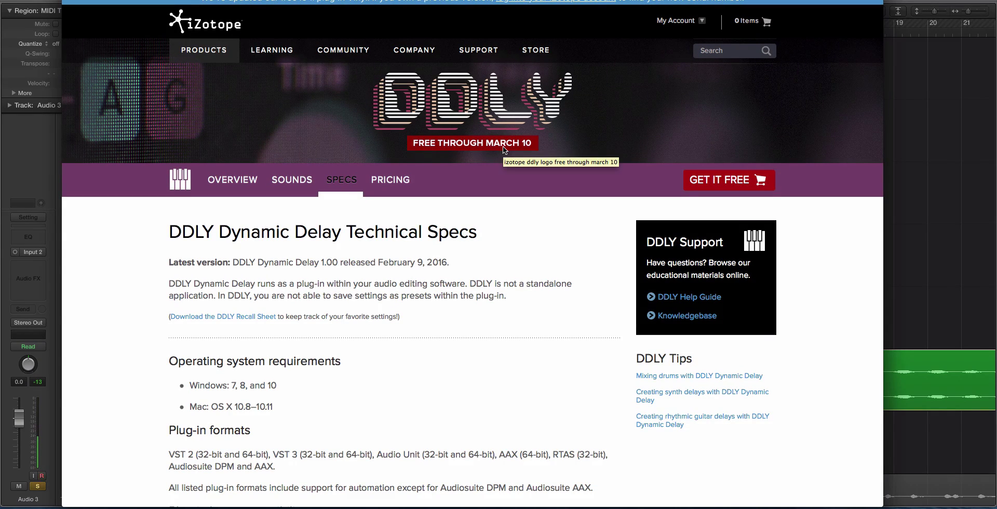
scroll(505, 186, up, 1)
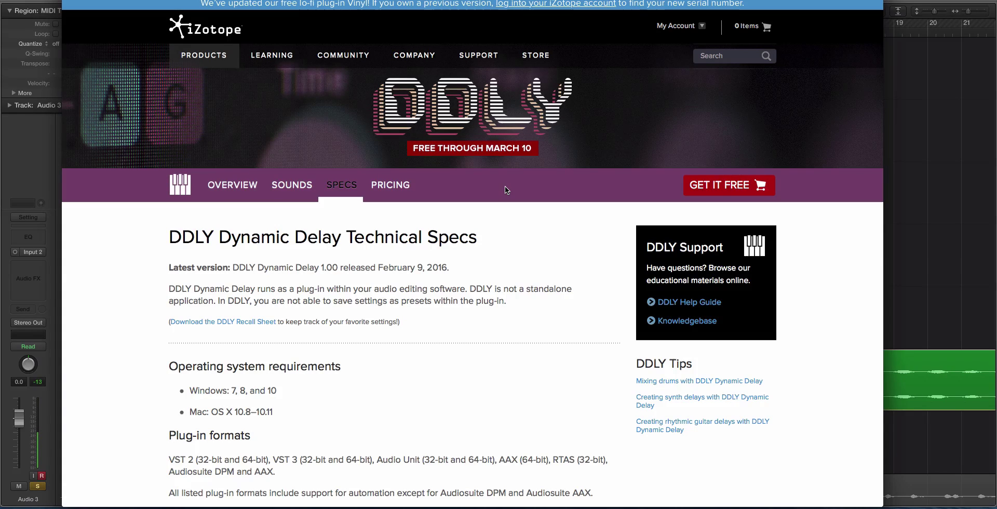
scroll(372, 265, down, 3)
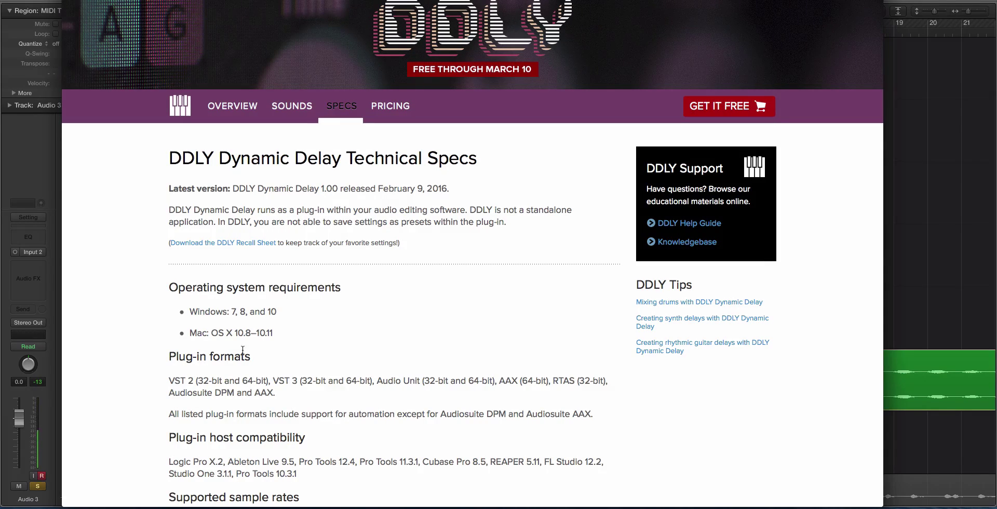
scroll(200, 283, down, 4)
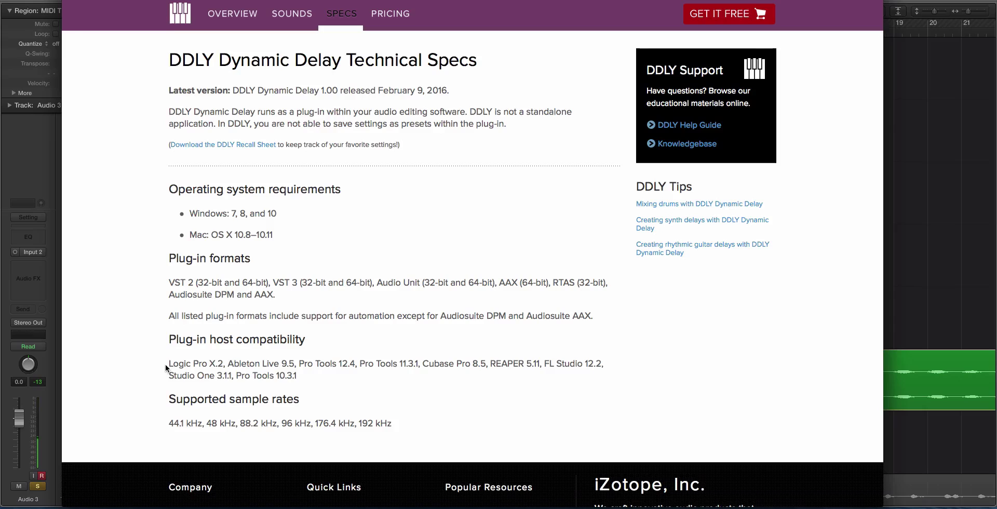
Step: Scroll through the DDLY specs page once more, then head to the Products menu
scroll(167, 368, down, 2)
scroll(166, 368, up, 6)
mouse_move(175, 50)
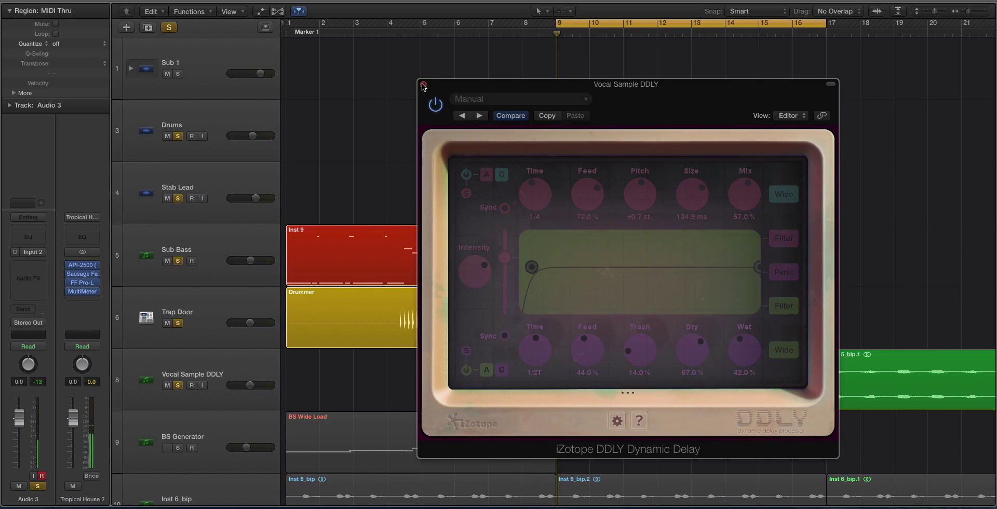
Step: Close the DDLY plug-in window and zoom the arrangement in on the Inst 5_bip region
click(424, 85)
key(super+Down)
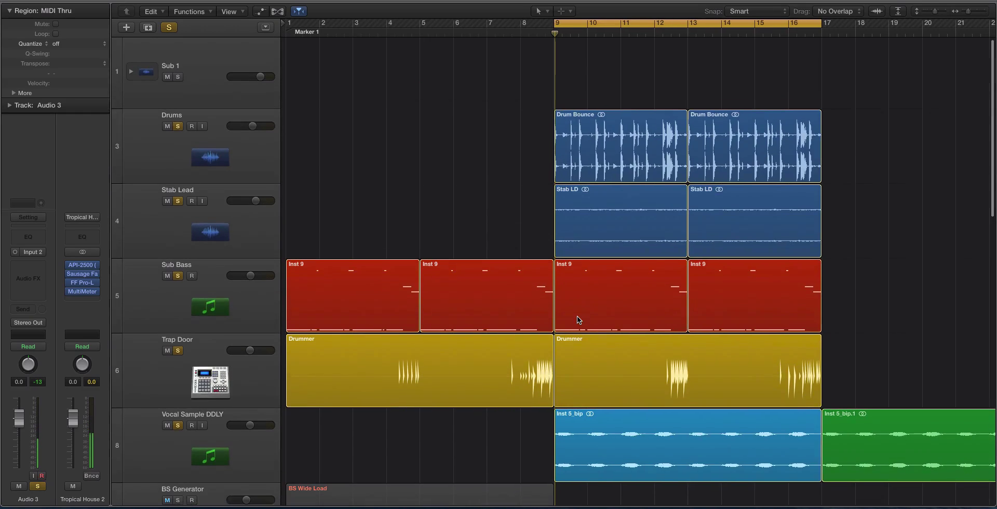
key(super+Right)
click(588, 326)
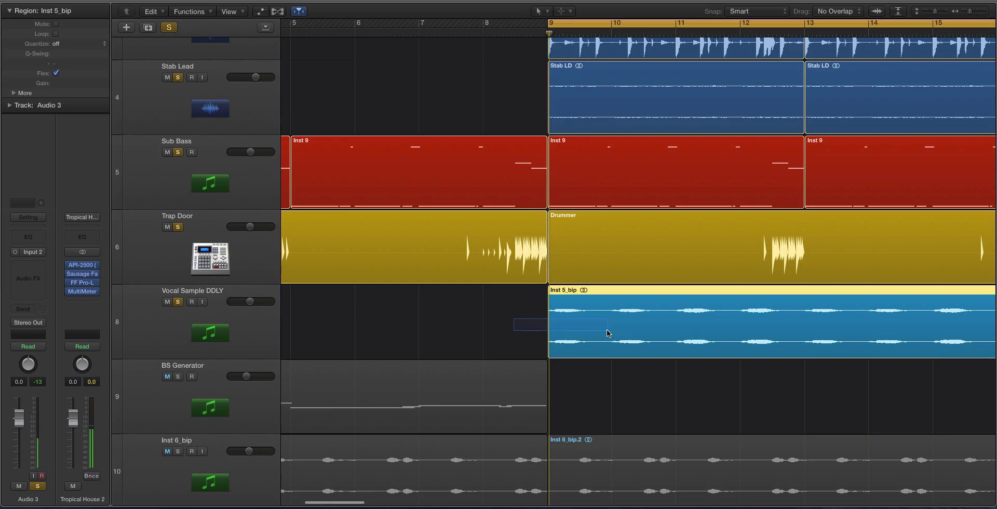
key(super+Down)
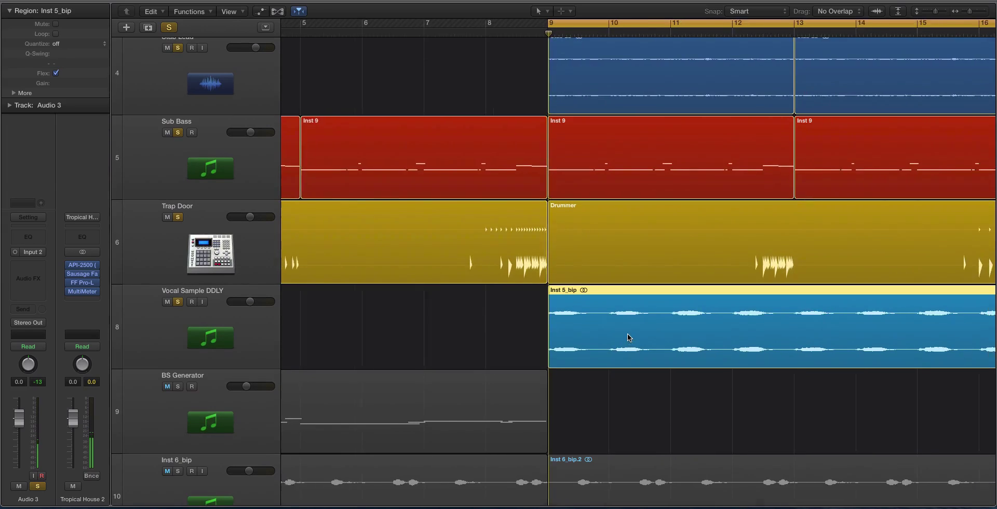
key(super+Left)
Step: Trial-split Inst 5_bip with the Scissors Tool, then undo the split
key(t)
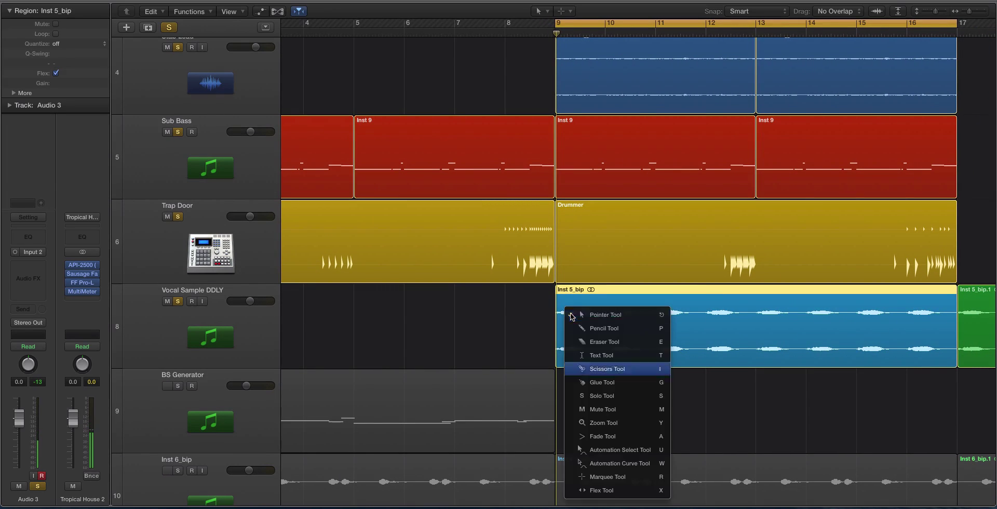
click(605, 369)
drag(588, 322, 592, 322)
key(t)
key(t)
key(super+Right)
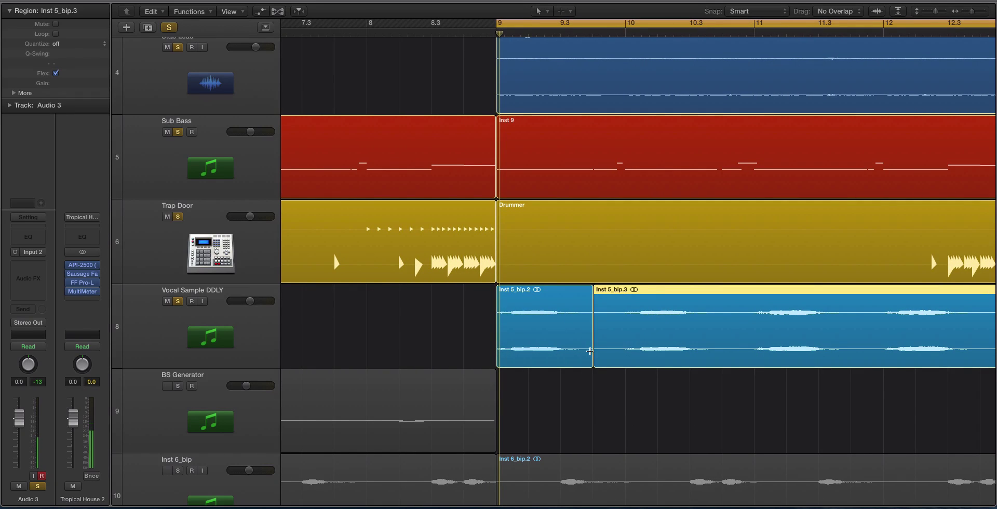
key(super+z)
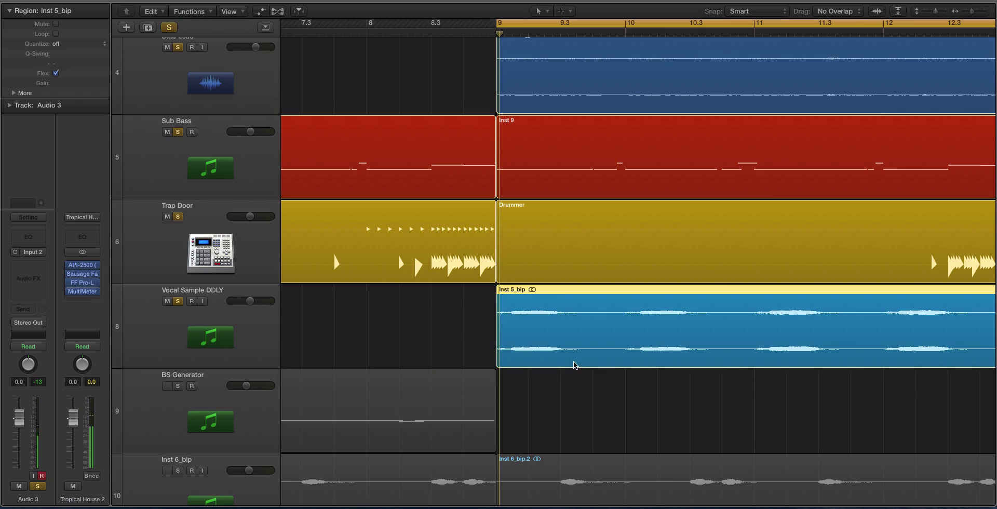
Step: Select Vocal Sample DDLY, unmute BS Generator and Inst 6_bip, and show volume automation
click(278, 341)
key(a)
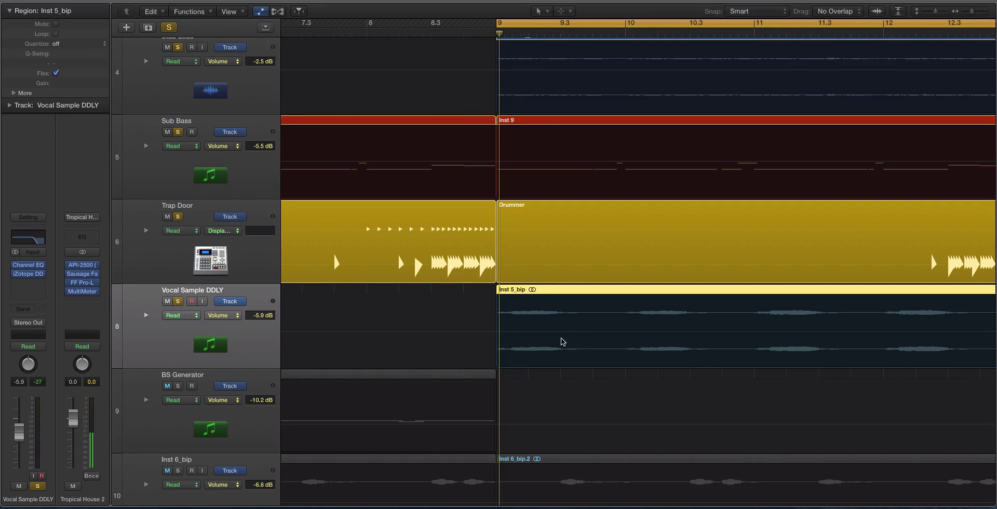
key(ctrl+m)
key(a)
Step: Add volume points at -5.9 dB and raise the middle section to +0.8 dB
click(550, 332)
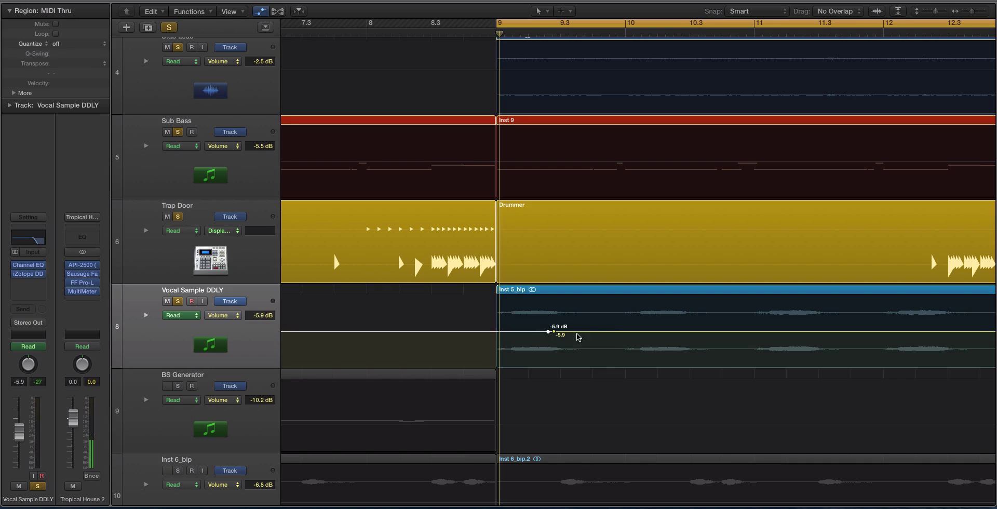
click(641, 331)
drag(549, 331, 555, 331)
drag(649, 331, 585, 315)
key(super+Down)
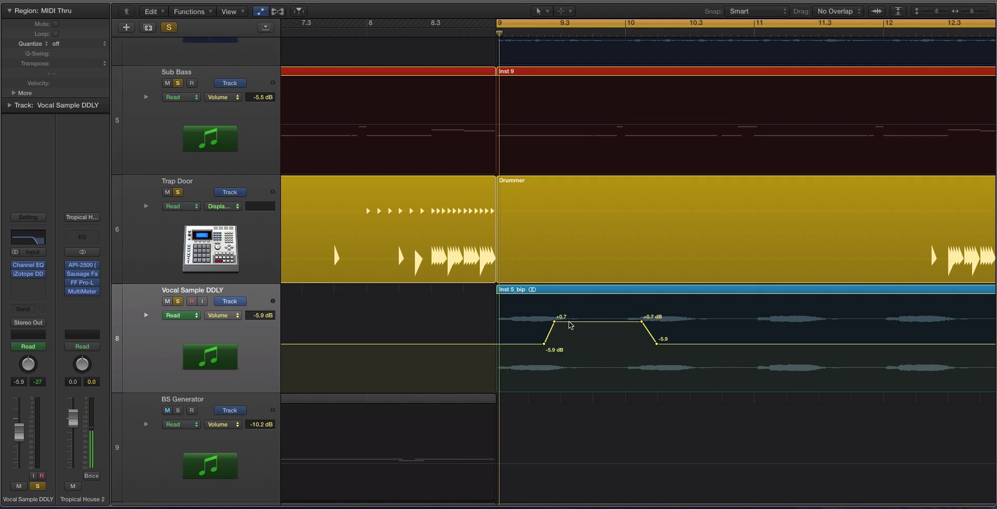
drag(570, 325, 554, 325)
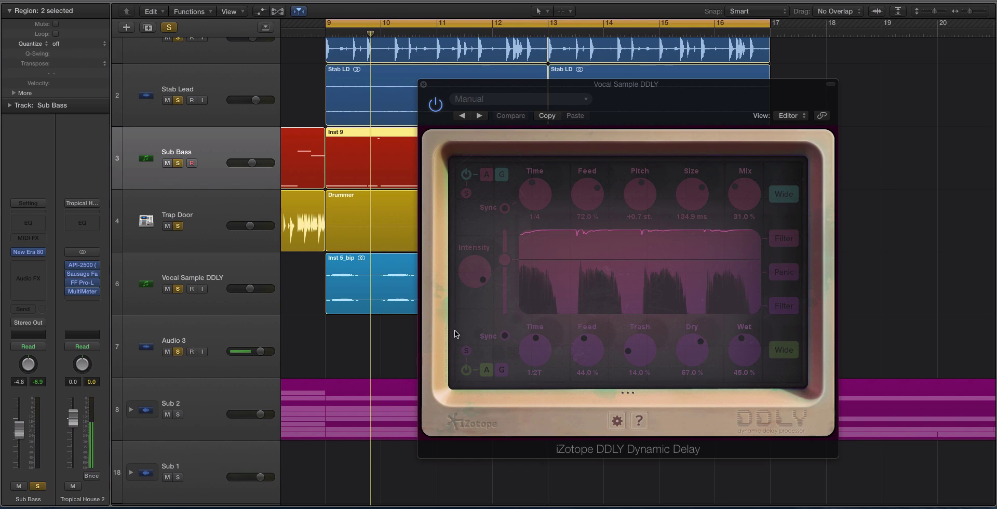
click(465, 173)
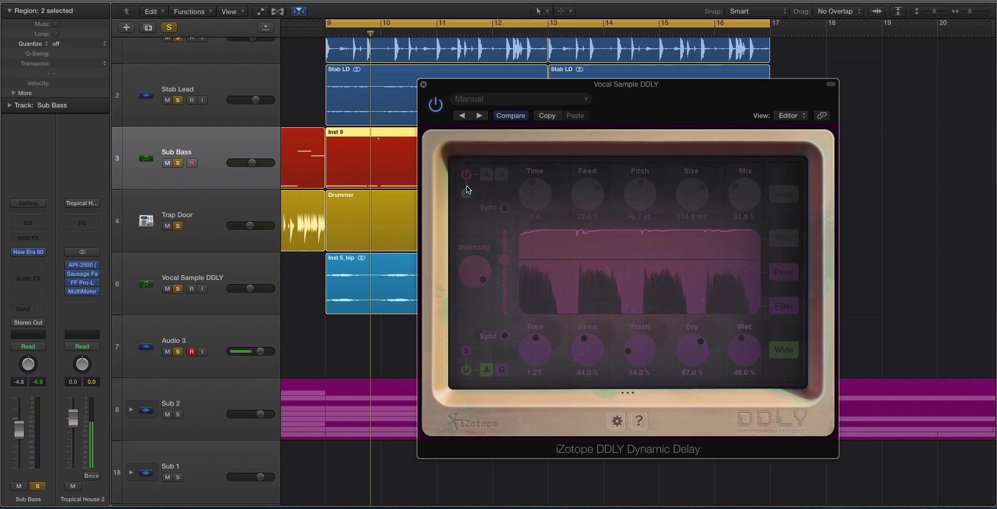
click(466, 177)
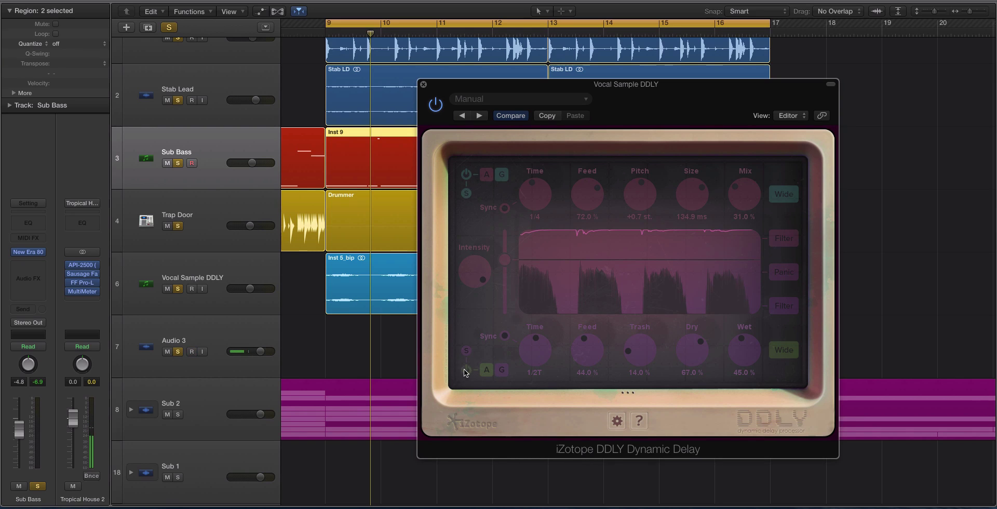
click(466, 371)
click(466, 370)
click(466, 174)
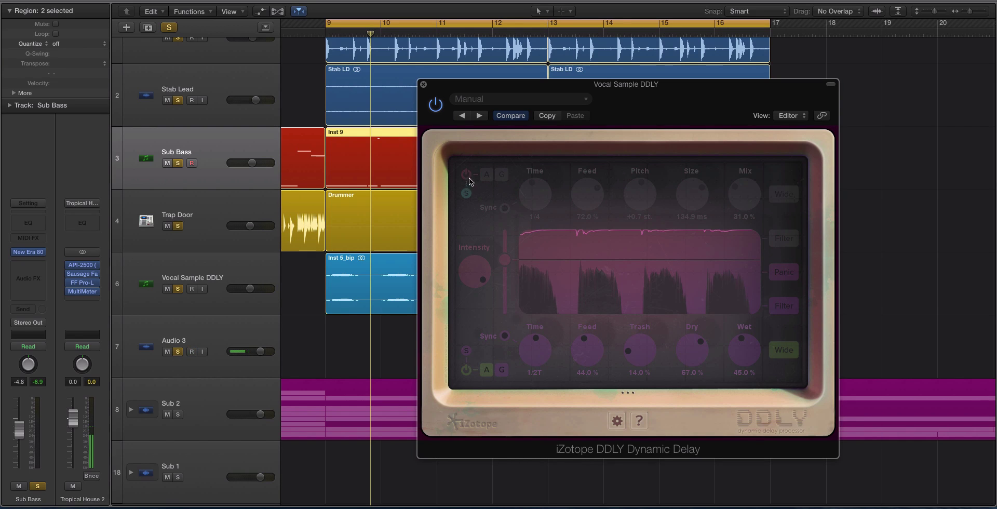
click(467, 175)
click(467, 173)
click(466, 175)
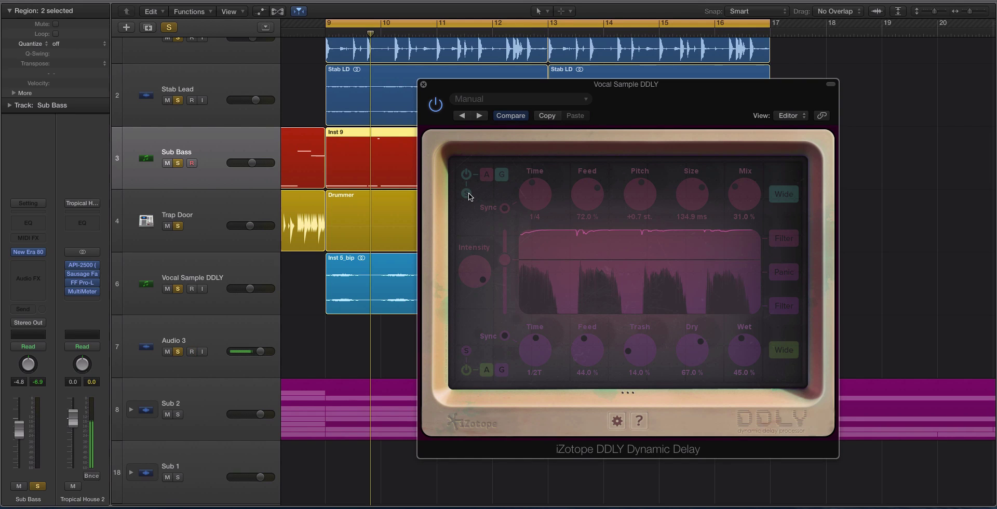
click(467, 194)
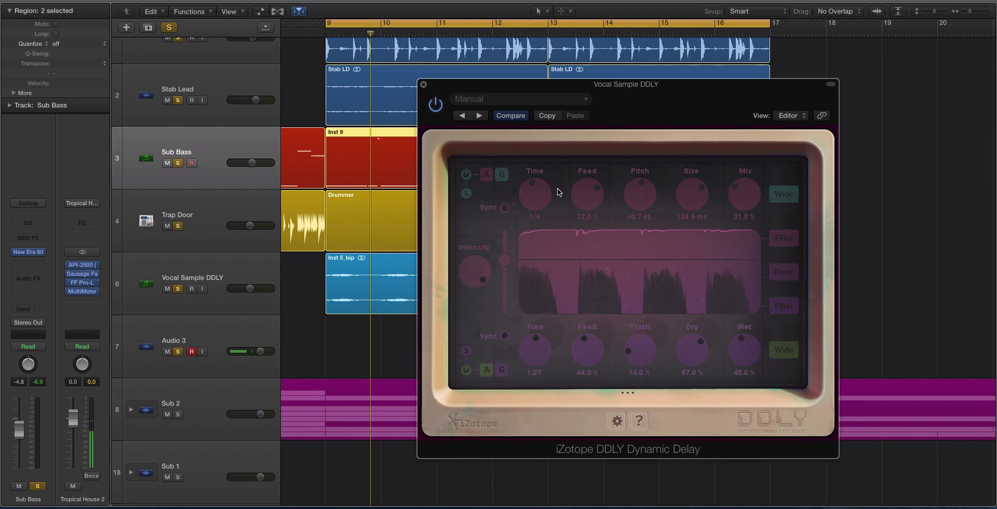
click(466, 194)
Step: Turn off Sync, enable Wide and switch DDLY's top delay to Analog mode
drag(452, 88, 338, 81)
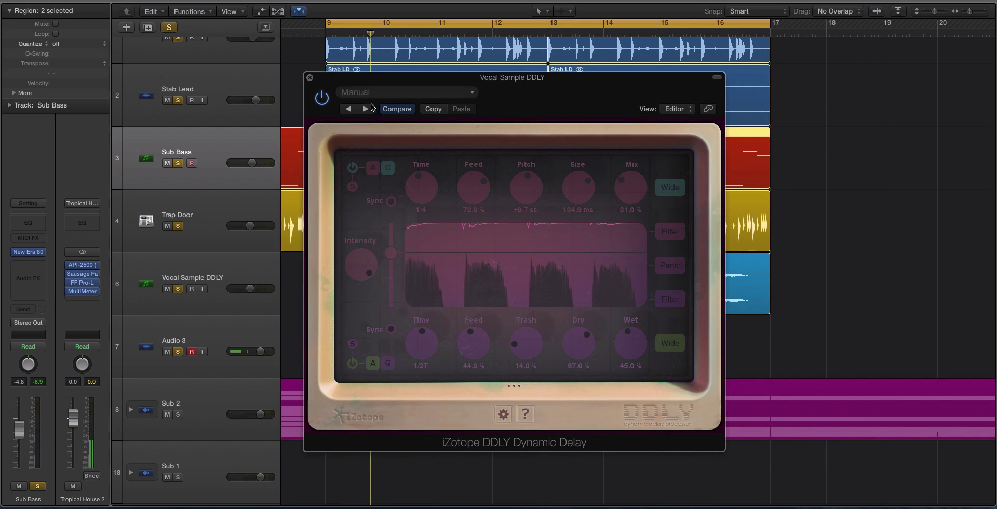
click(354, 169)
click(353, 170)
click(392, 202)
click(668, 193)
click(373, 167)
click(390, 365)
click(373, 365)
click(390, 364)
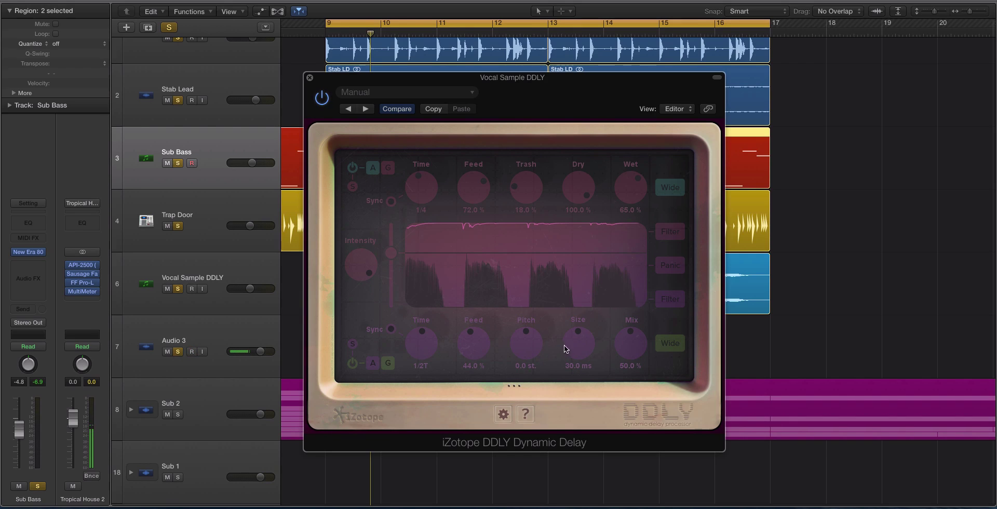
click(372, 365)
click(388, 167)
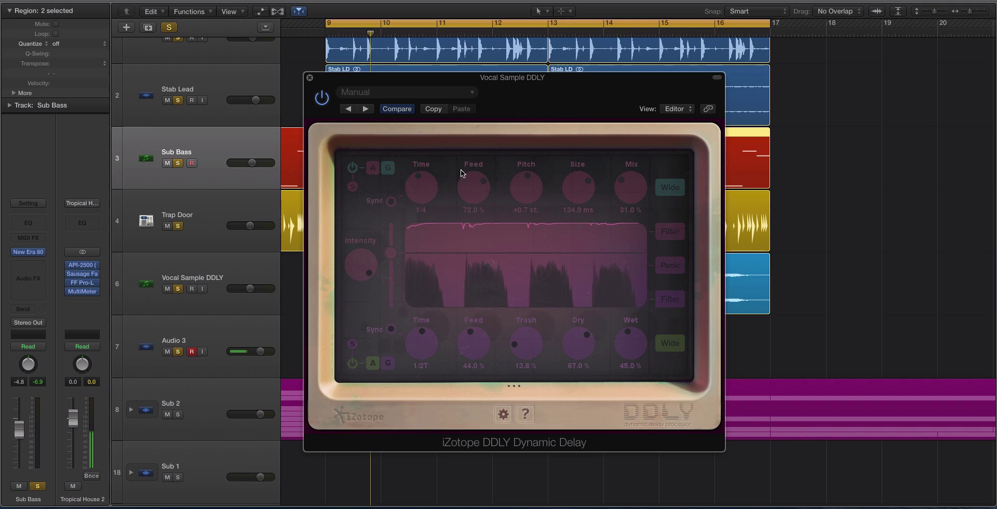
click(368, 167)
click(386, 171)
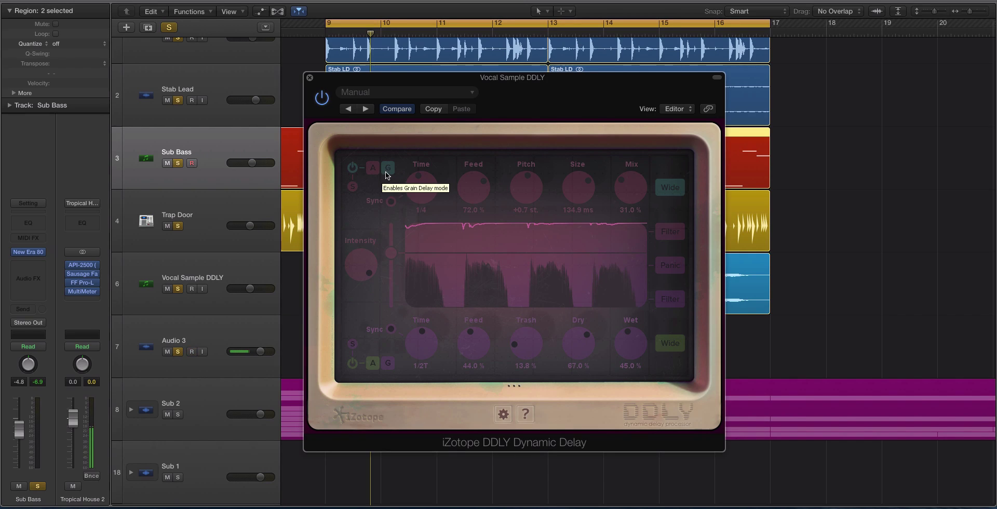
click(373, 168)
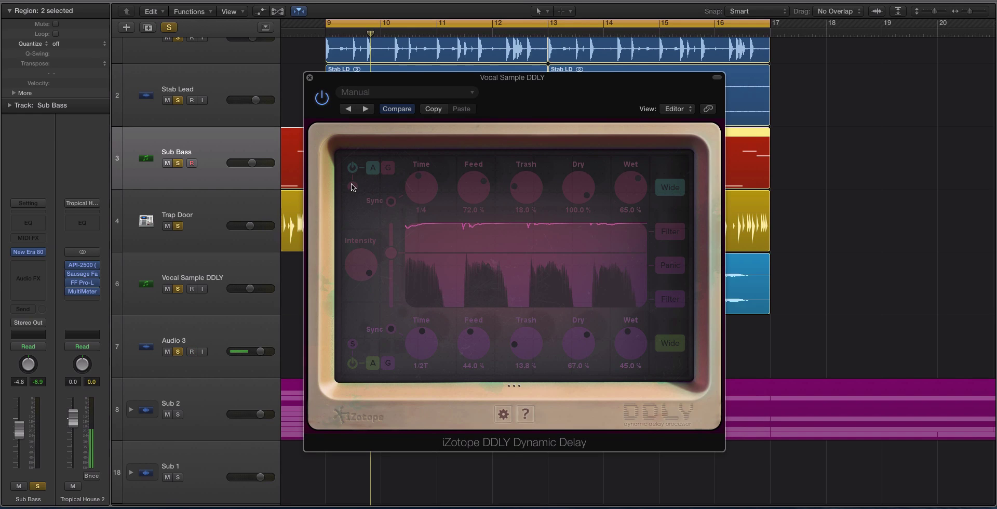
Step: Show more bars and taller lanes, toggle Audio 3 record-arm, and select Inst 5_bip
drag(328, 86, 705, 118)
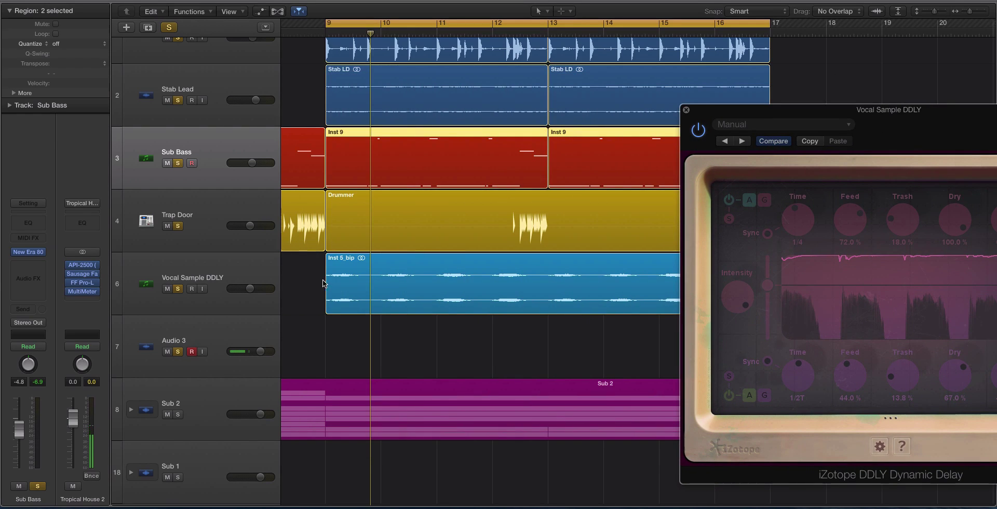
key(super+Left)
click(381, 319)
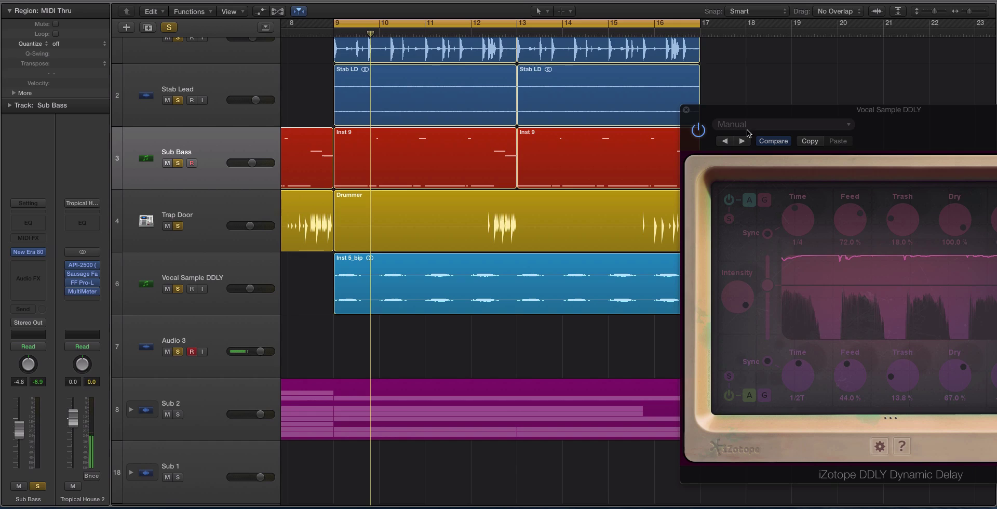
drag(744, 120, 672, 89)
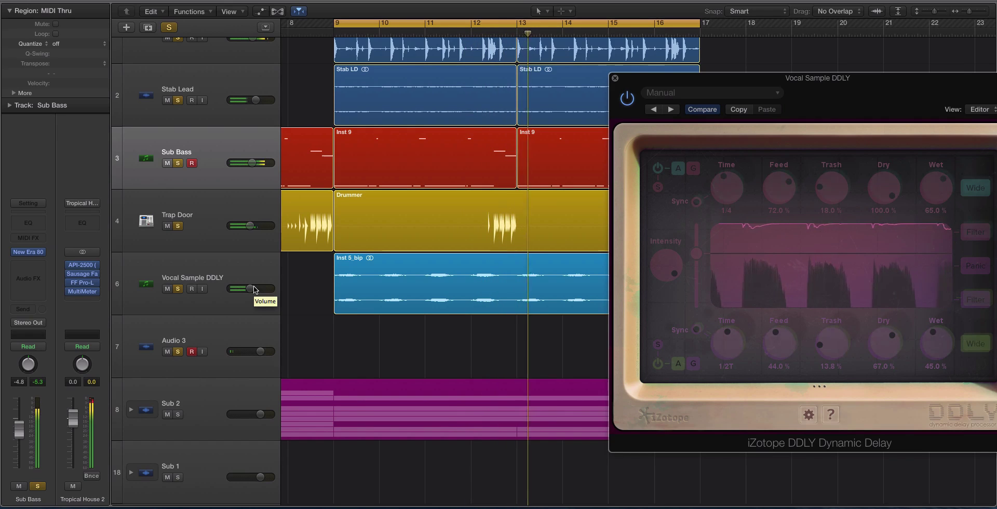
click(191, 351)
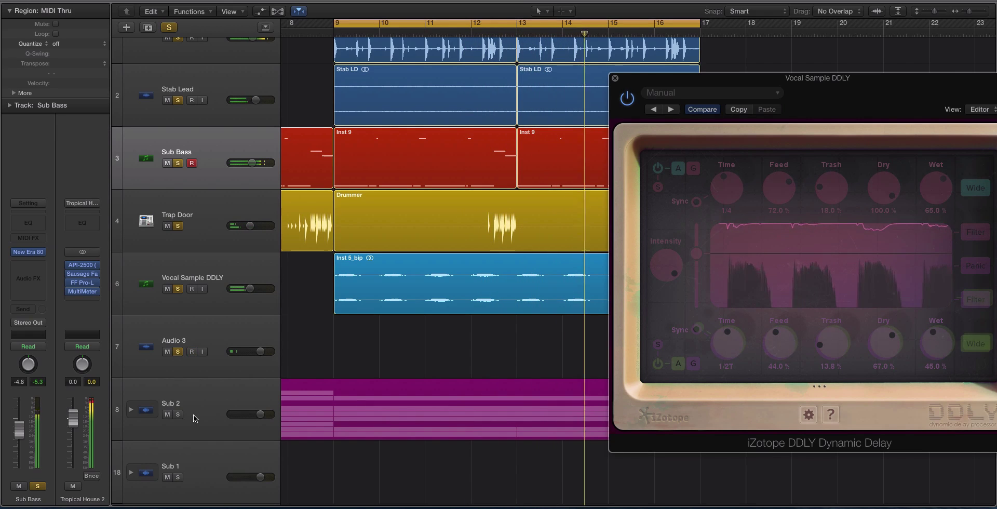
key(super+Down)
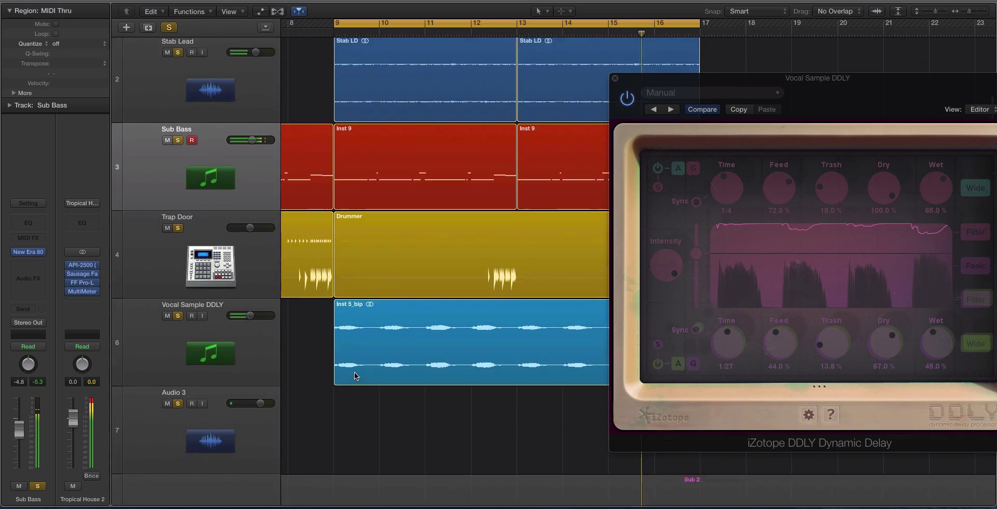
key(super+Down)
click(374, 366)
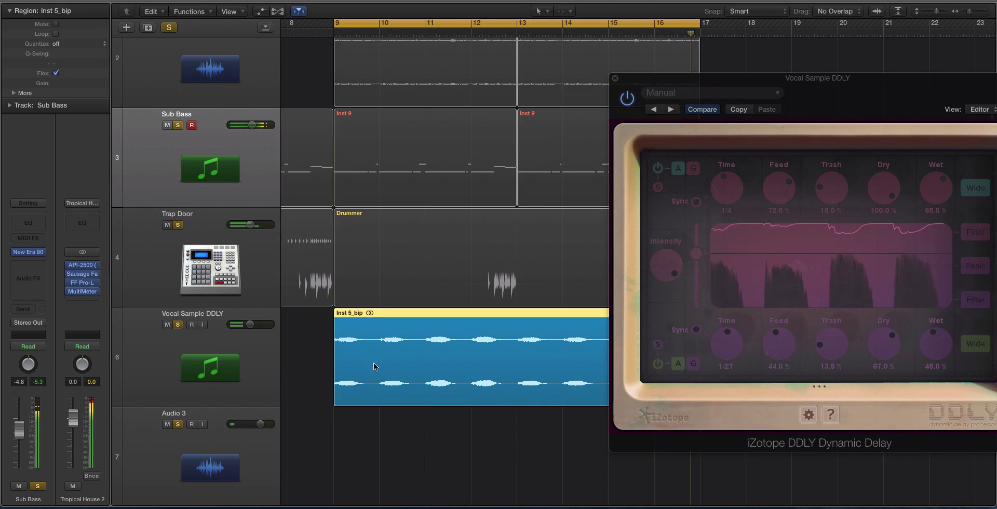
Step: Solo DDLY's top delay, restart playback, and raise its Trash from 18 % to about 29 %
click(658, 185)
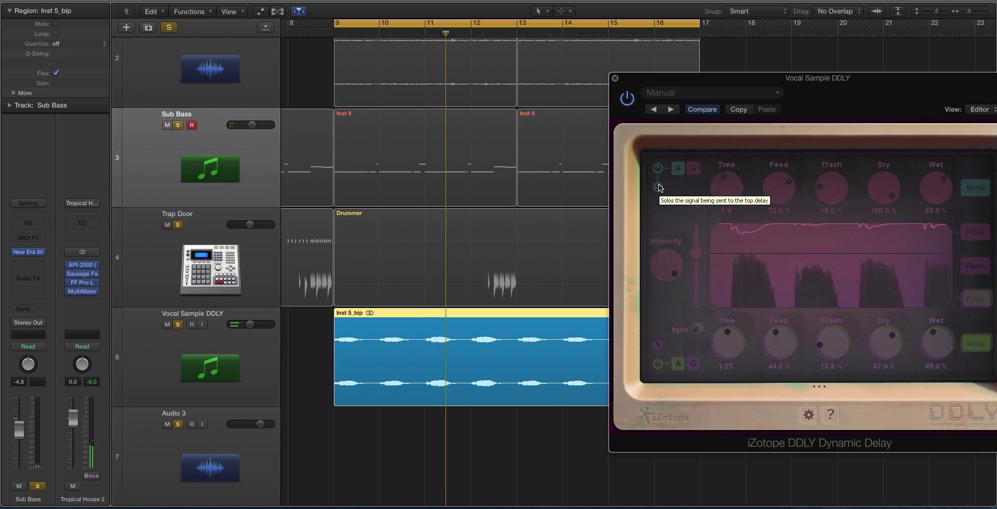
click(660, 187)
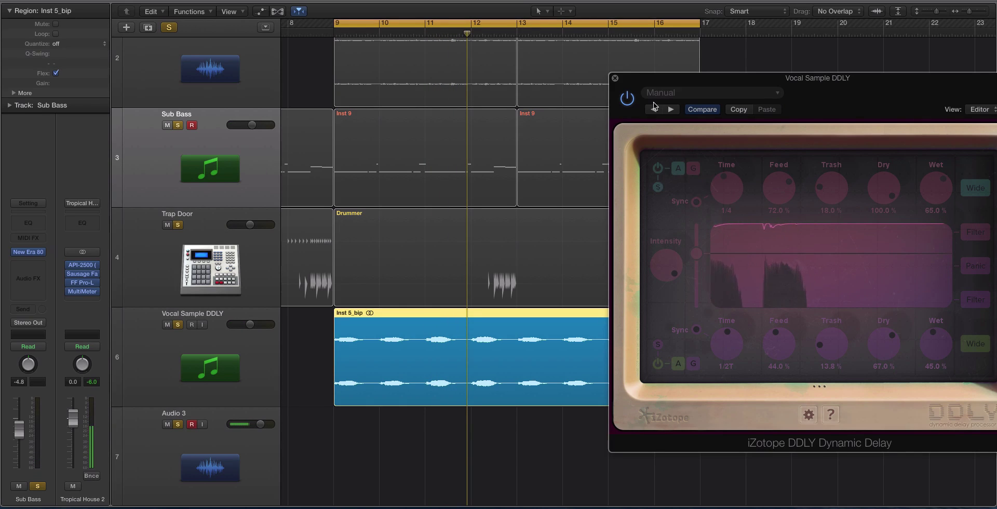
drag(654, 107, 476, 108)
key(space)
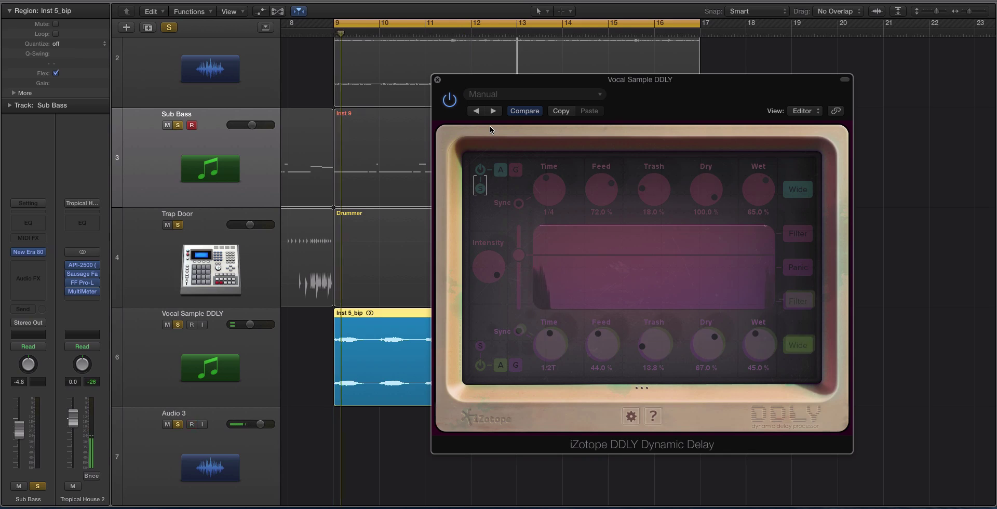
key(space)
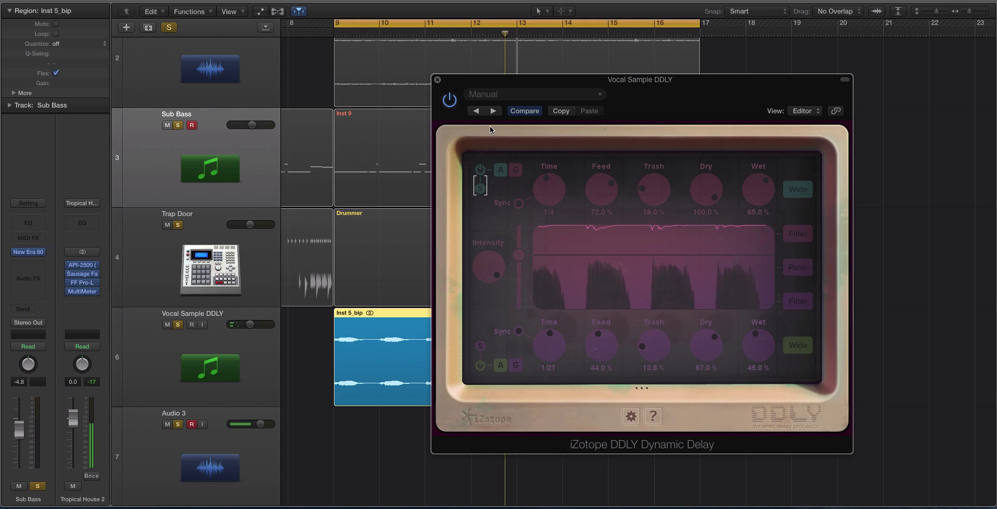
drag(648, 193, 643, 159)
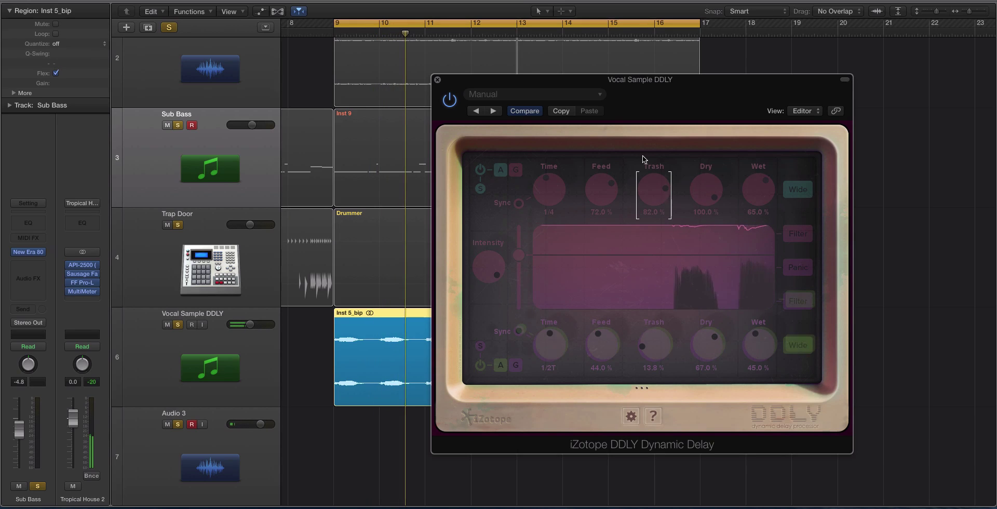
drag(643, 155, 647, 192)
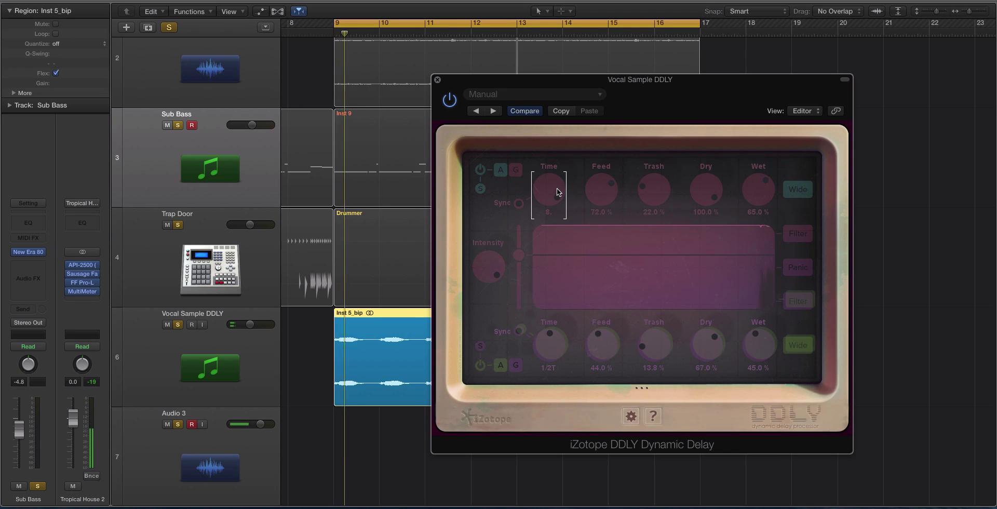
Step: Set the top delay Time to dotted 1/8 and audition the Intensity threshold down and back
drag(561, 188, 559, 197)
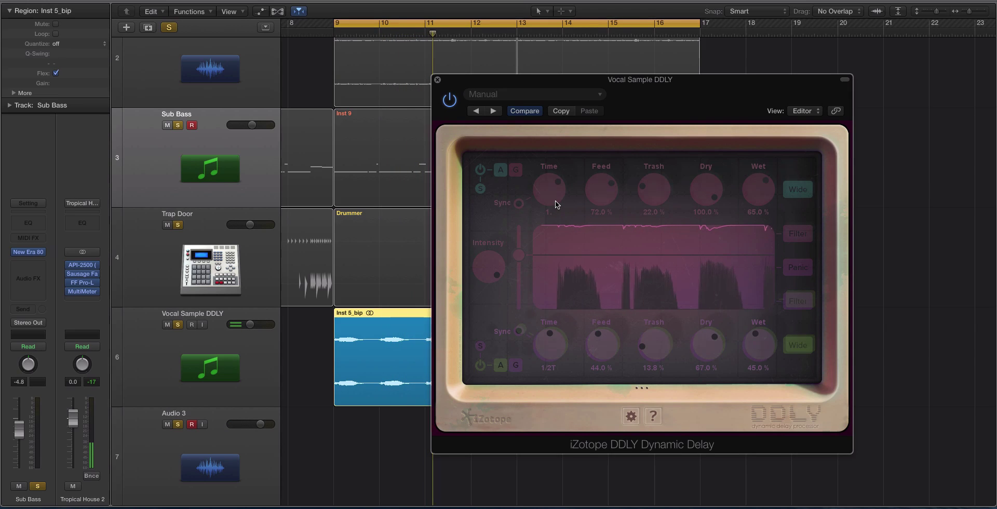
drag(556, 206, 556, 224)
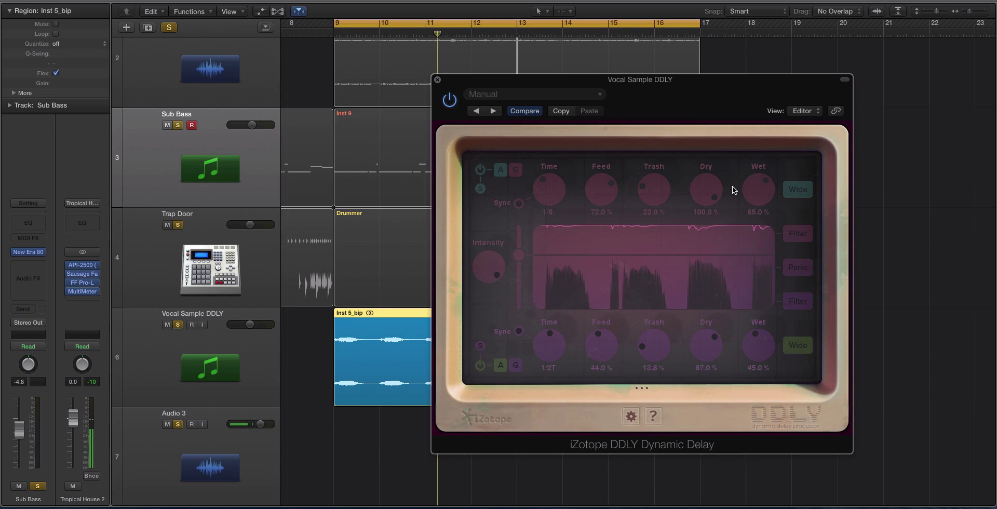
drag(545, 80, 453, 114)
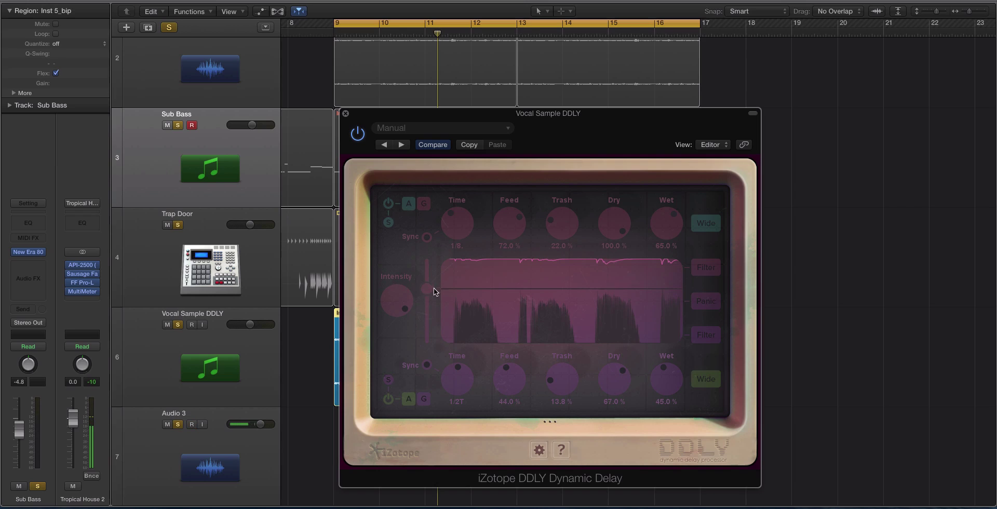
mouse_move(429, 289)
mouse_down()
mouse_move(427, 311)
mouse_move(430, 292)
mouse_up()
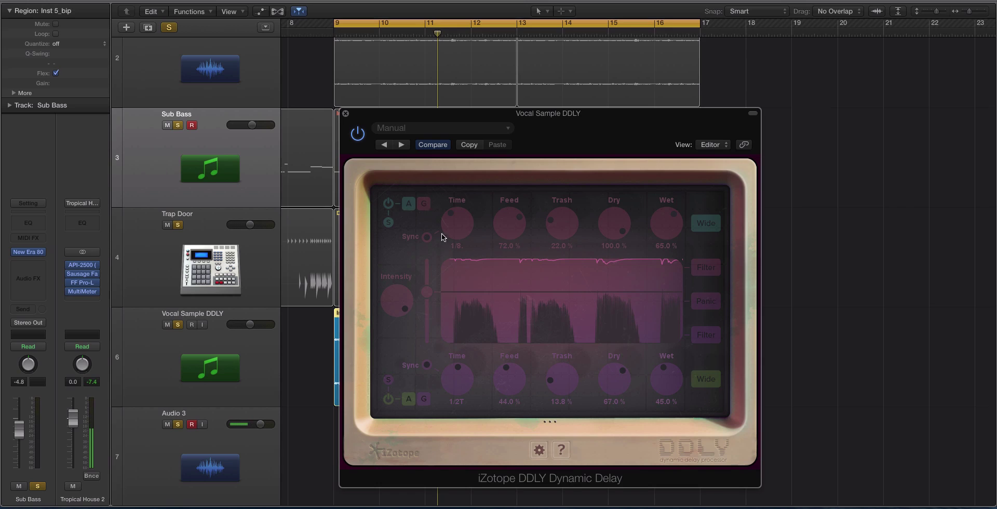
Step: Switch the top delay to Grain mode, solo it, and try a pitch around -4.3 st
click(424, 203)
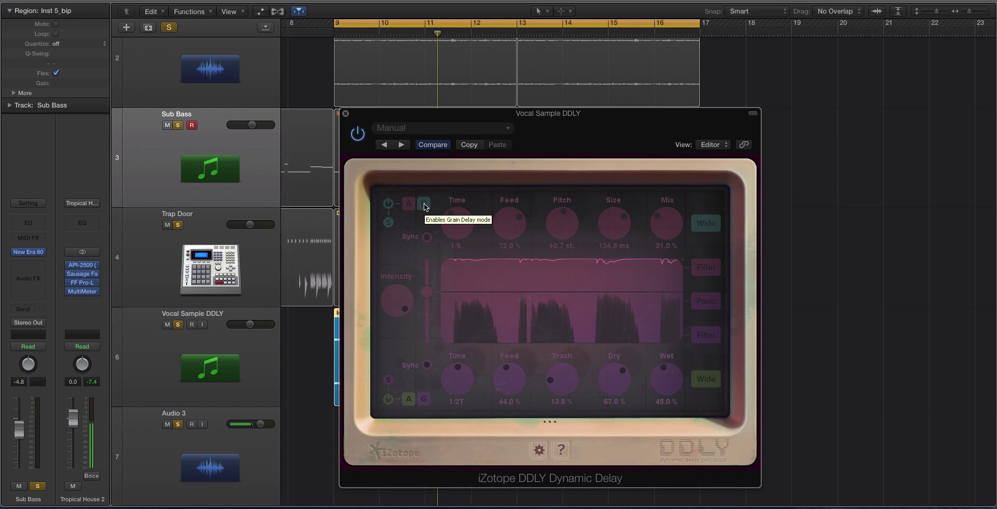
click(389, 222)
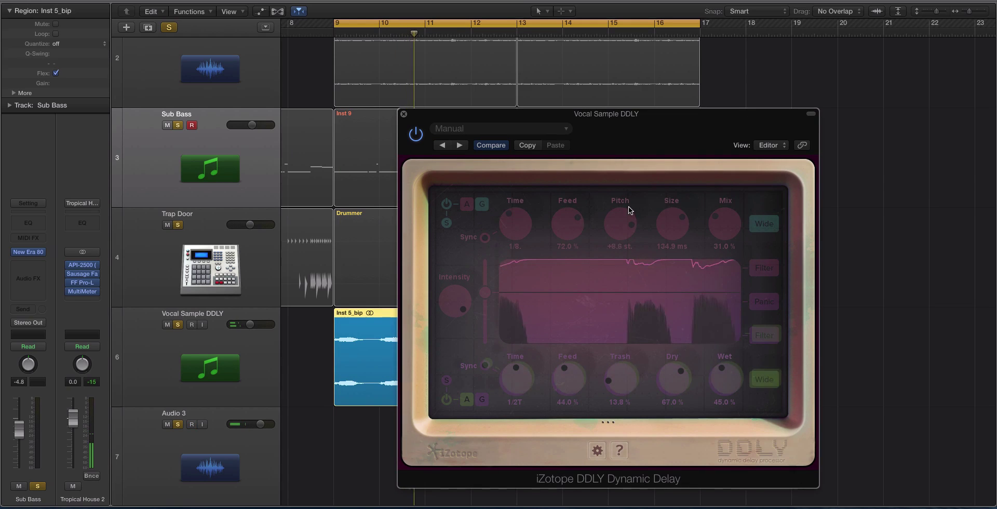
mouse_move(628, 213)
mouse_down()
mouse_move(625, 244)
mouse_move(627, 226)
mouse_up()
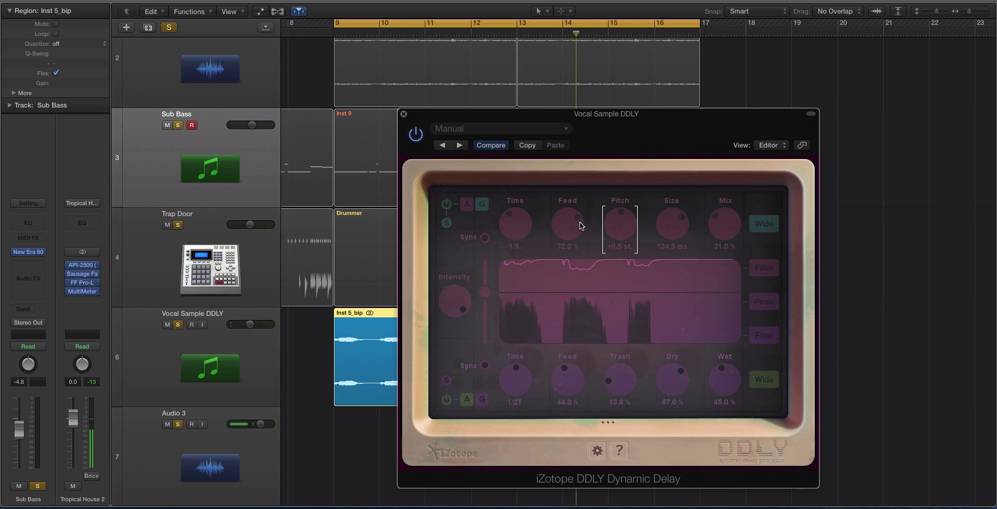
click(466, 204)
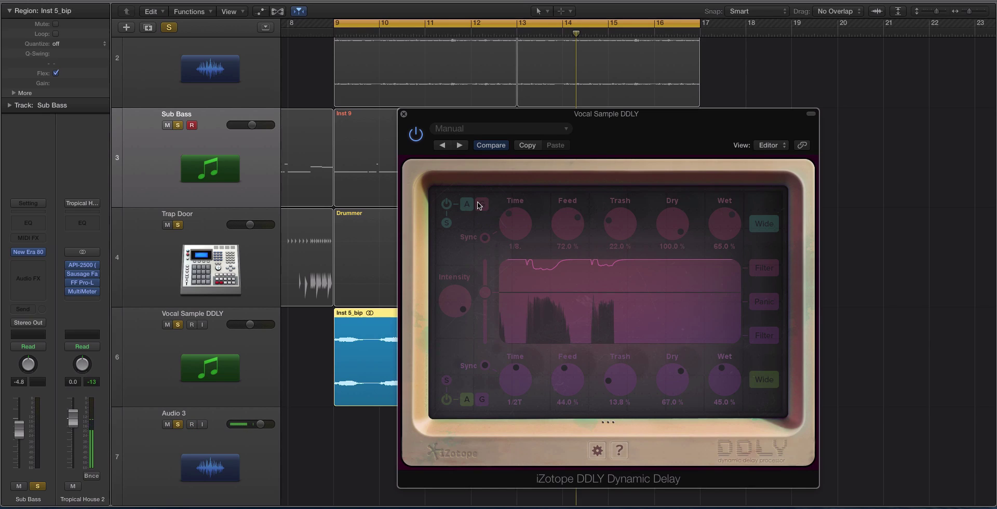
click(478, 204)
Step: Settle the grain Pitch at +1.7 st with Mix raised, then toggle the top delay solo
scroll(676, 232, down, 3)
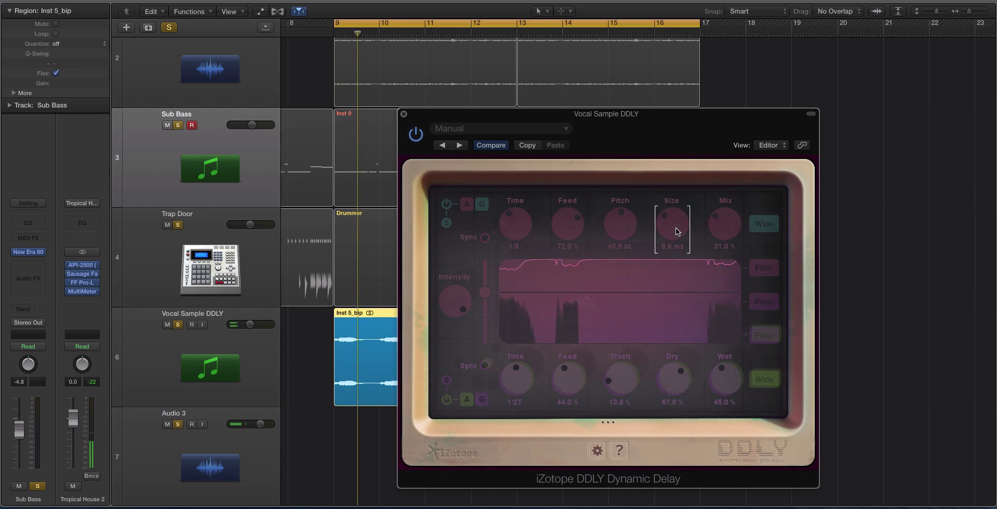
scroll(676, 231, up, 5)
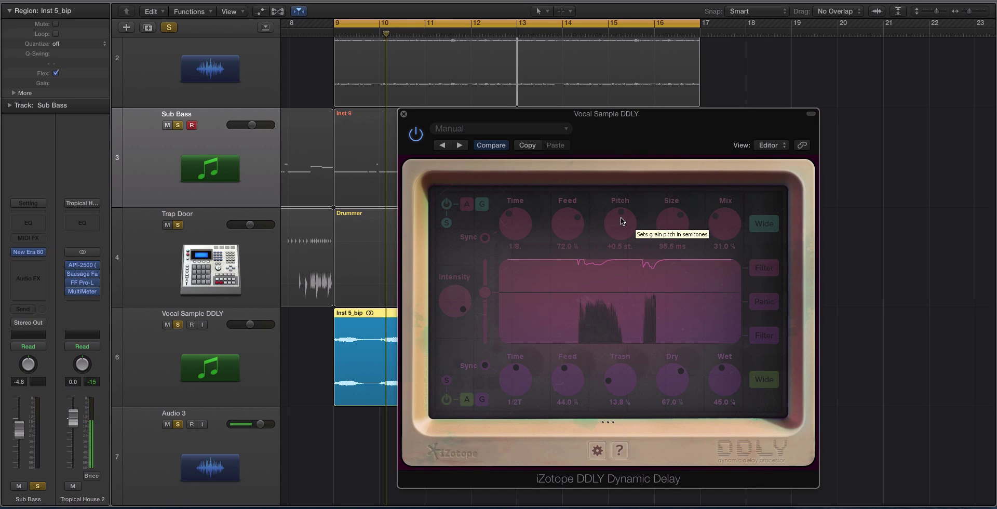
drag(621, 217, 622, 207)
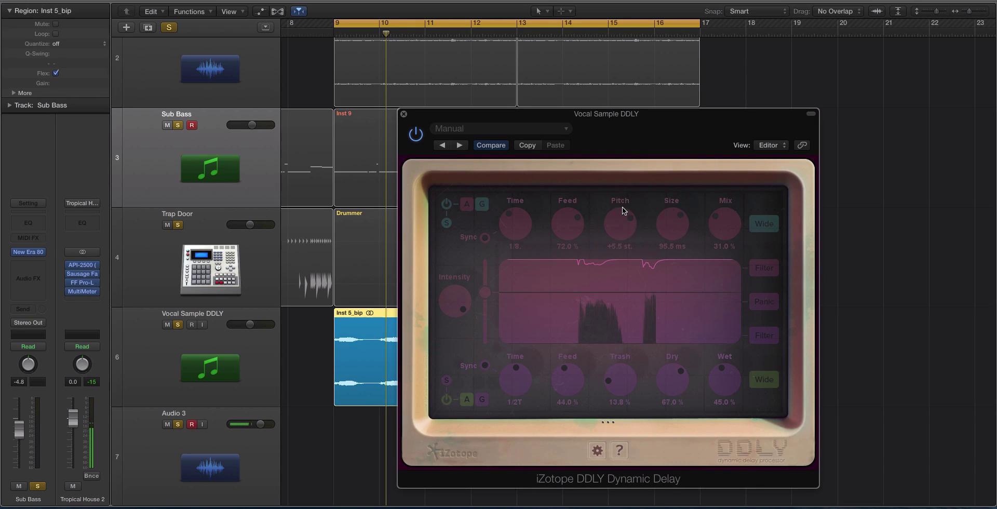
drag(715, 219, 688, 254)
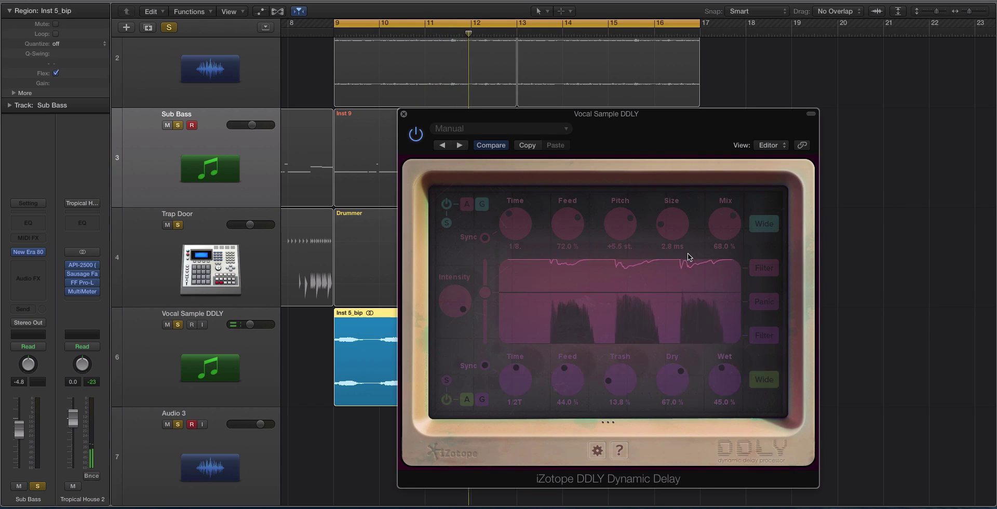
drag(628, 228, 627, 236)
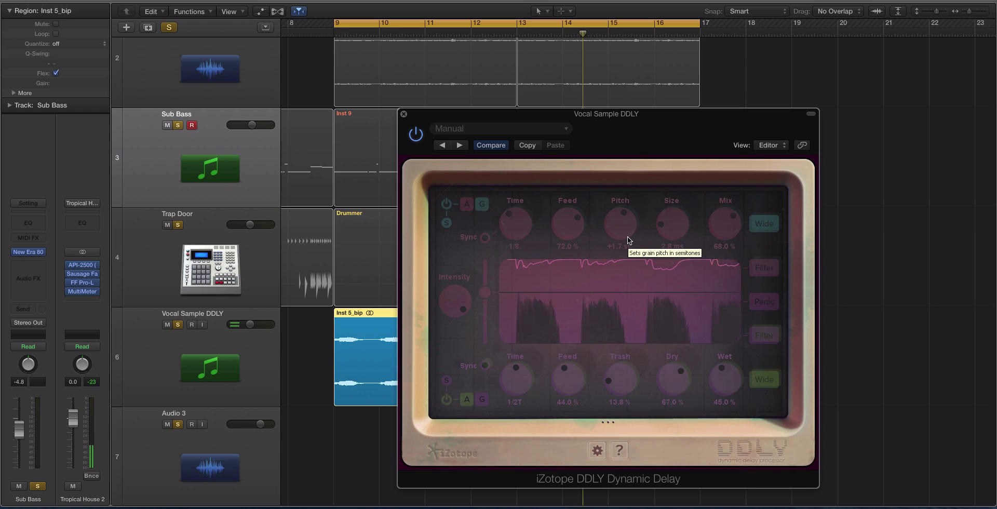
click(447, 222)
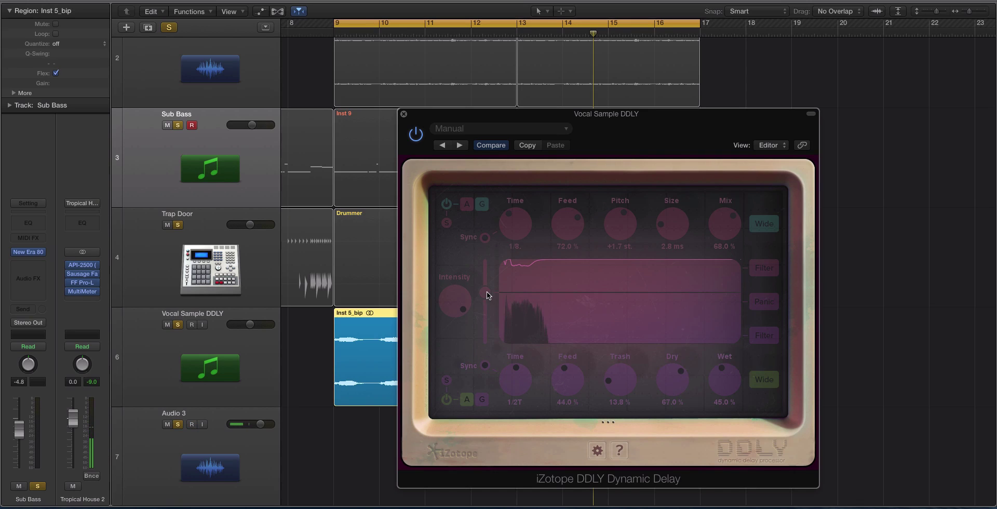
Step: Nudge the split threshold, start vocal playback and take the bottom delay out of solo
drag(487, 292, 487, 288)
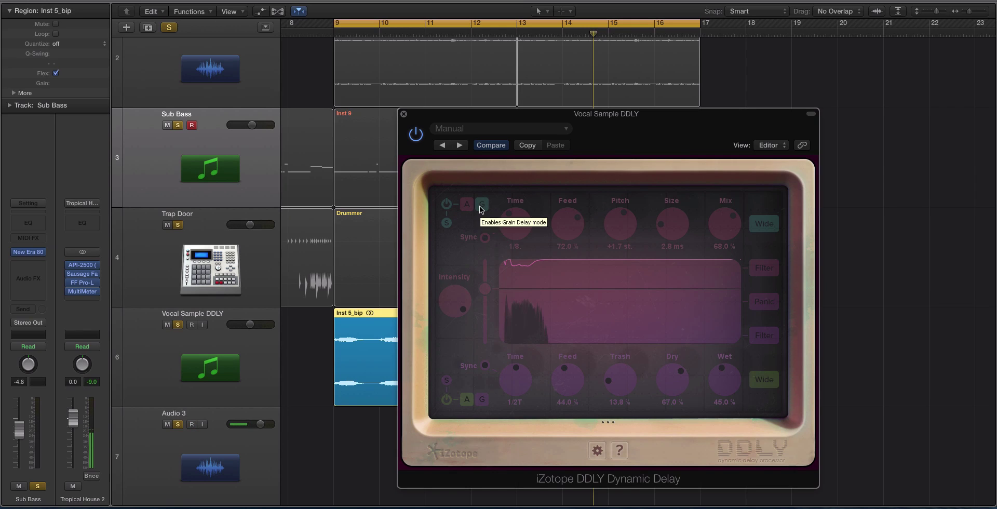
key(space)
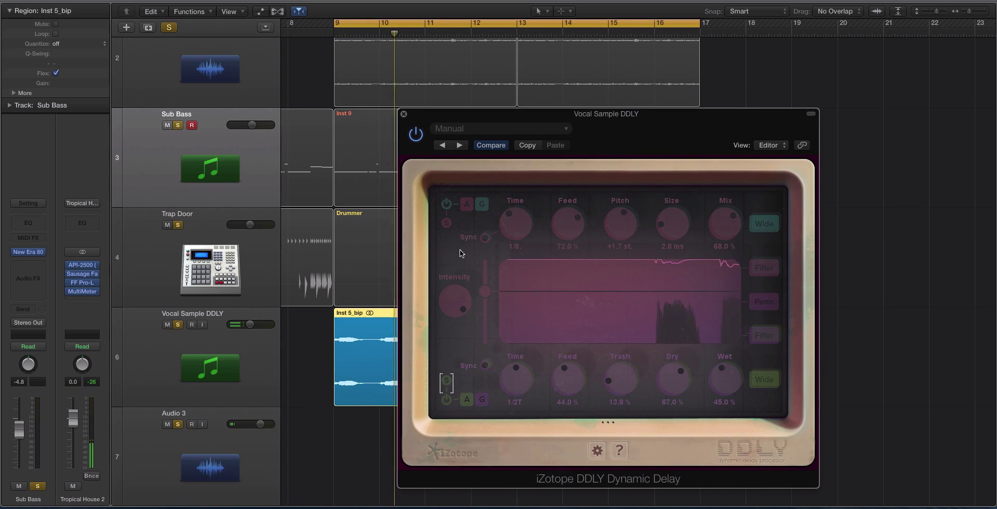
click(446, 382)
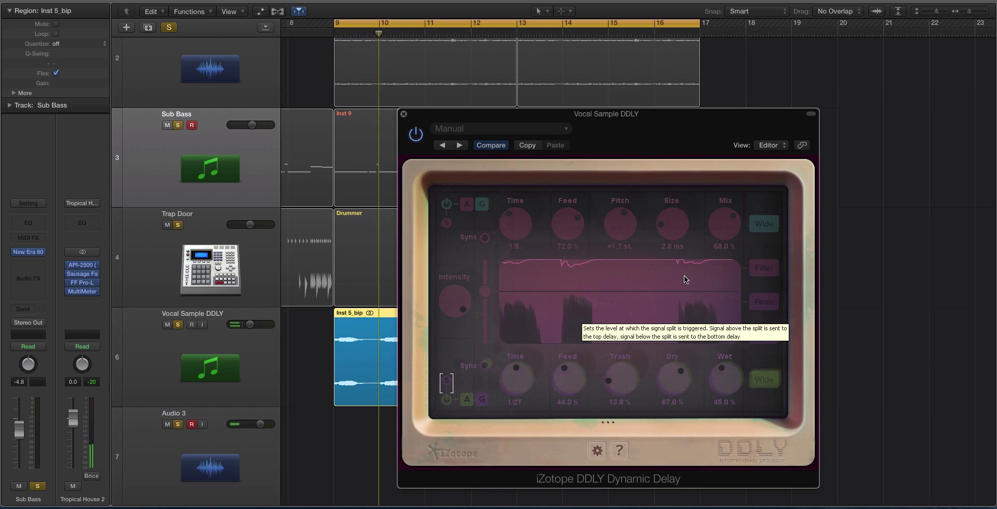
Step: Raise the top delay Mix to 89.0 % and re-set the Intensity split threshold
drag(733, 218, 728, 220)
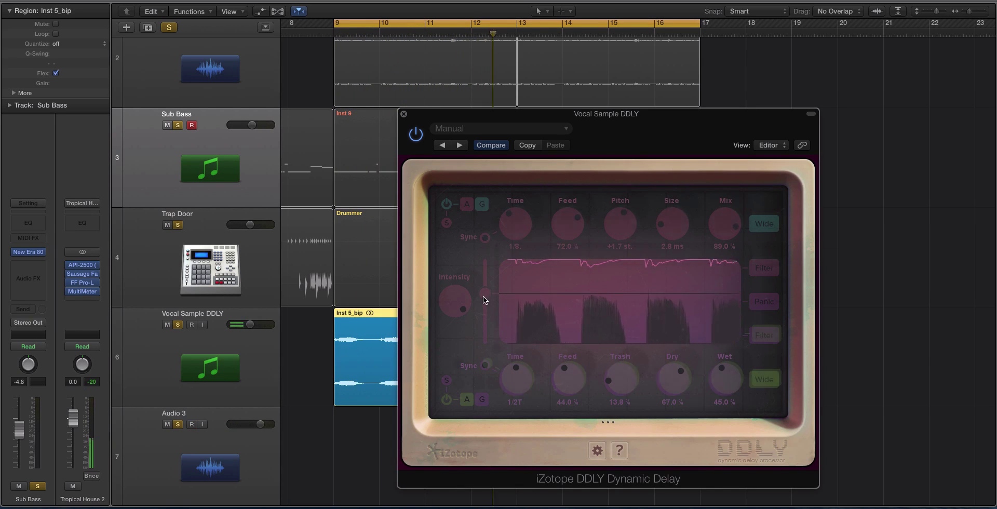
drag(483, 298, 483, 350)
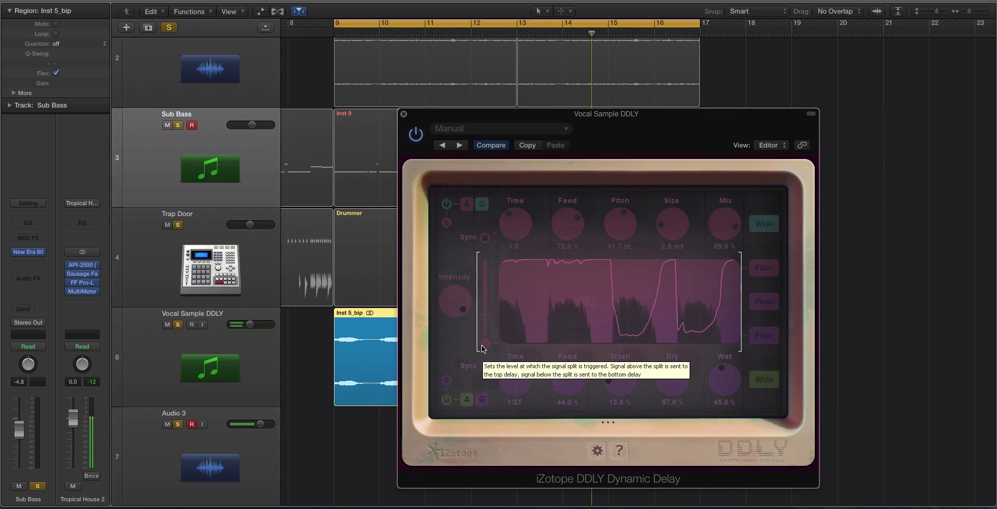
drag(480, 351, 490, 307)
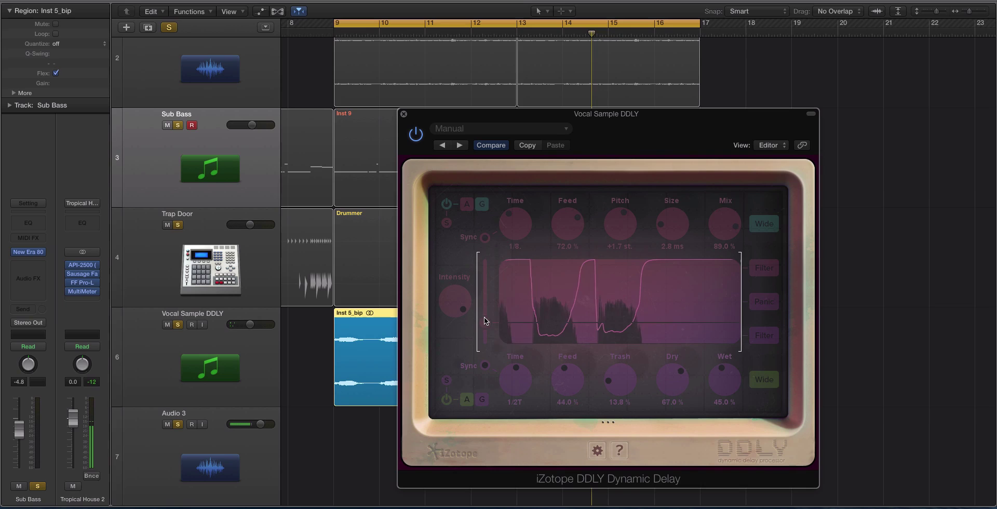
drag(488, 297, 484, 306)
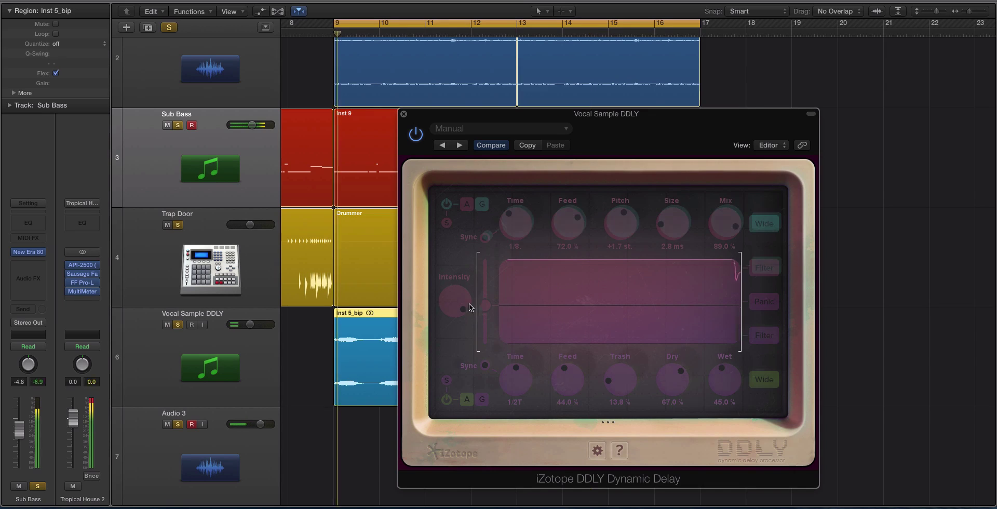
Step: Set vocal volume to -5.0 dB, solo the top delay and drop the split threshold to its lowest
key(space)
drag(249, 324, 253, 324)
drag(489, 314, 487, 289)
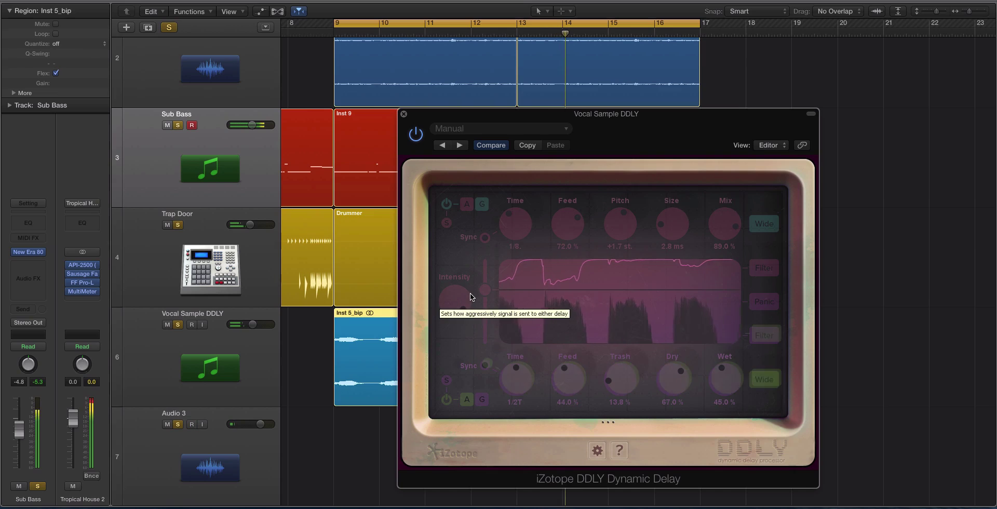
click(447, 222)
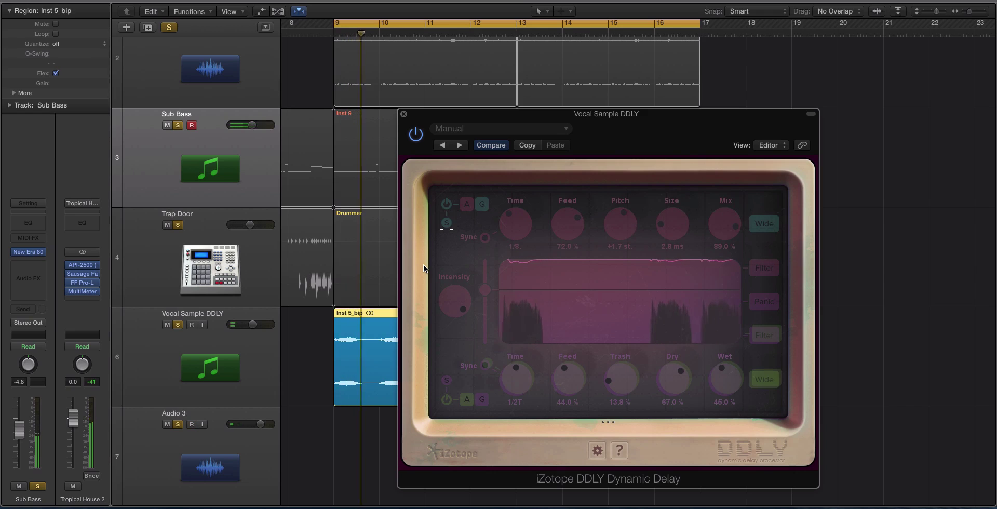
mouse_move(485, 290)
mouse_down()
mouse_move(483, 338)
mouse_move(483, 287)
mouse_up()
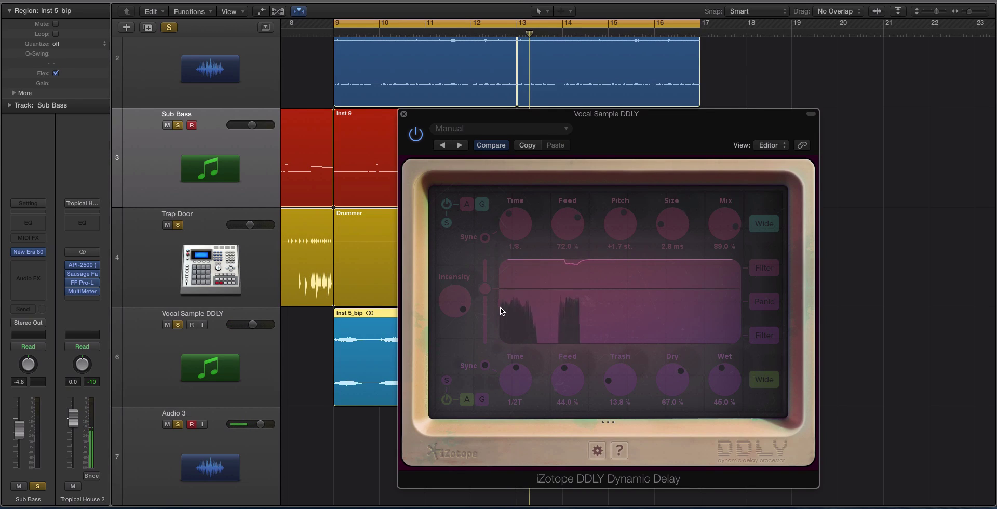
Step: Show both delays' filter curves and pull the low-pass cutoff down to 13809 Hz
click(767, 268)
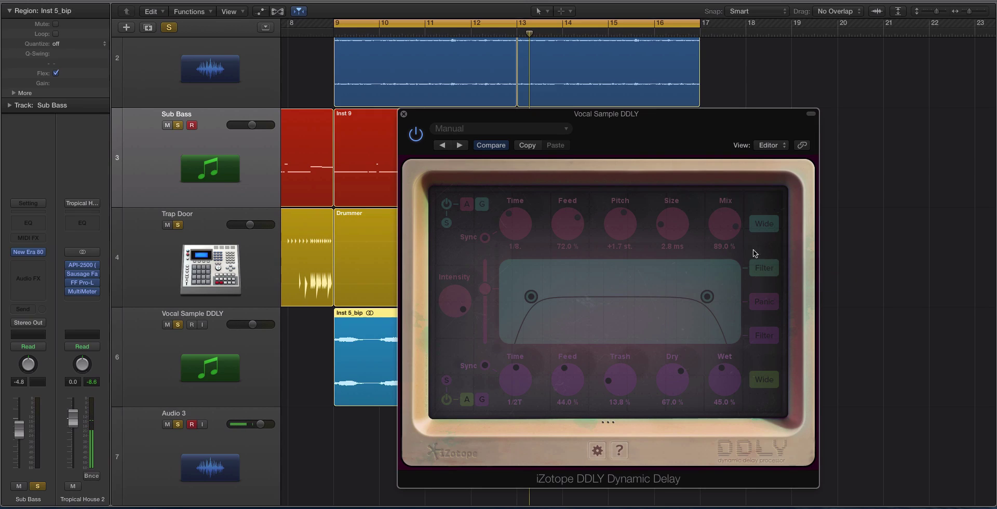
click(770, 338)
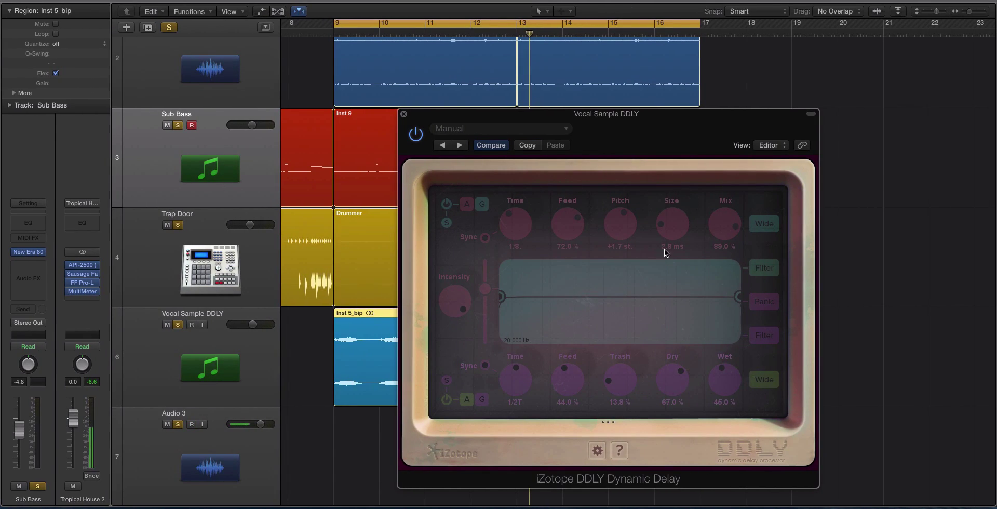
drag(738, 292, 721, 292)
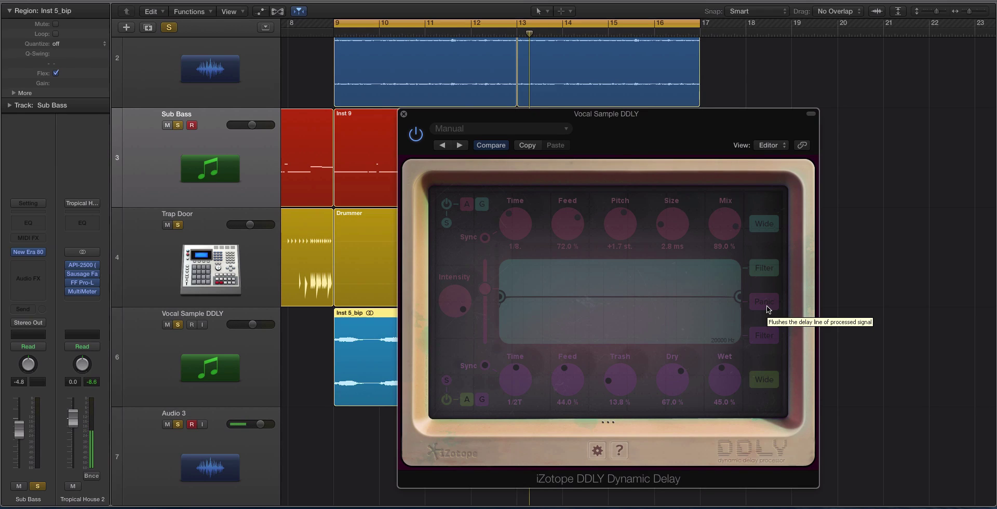
Step: Leave filter view for the waveform display and restart playback from bar 9
key(space)
click(764, 264)
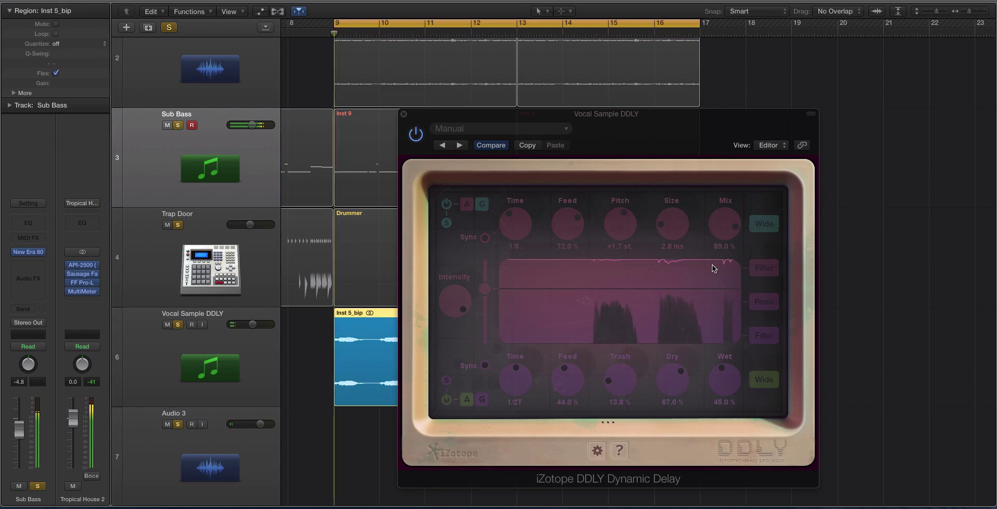
key(space)
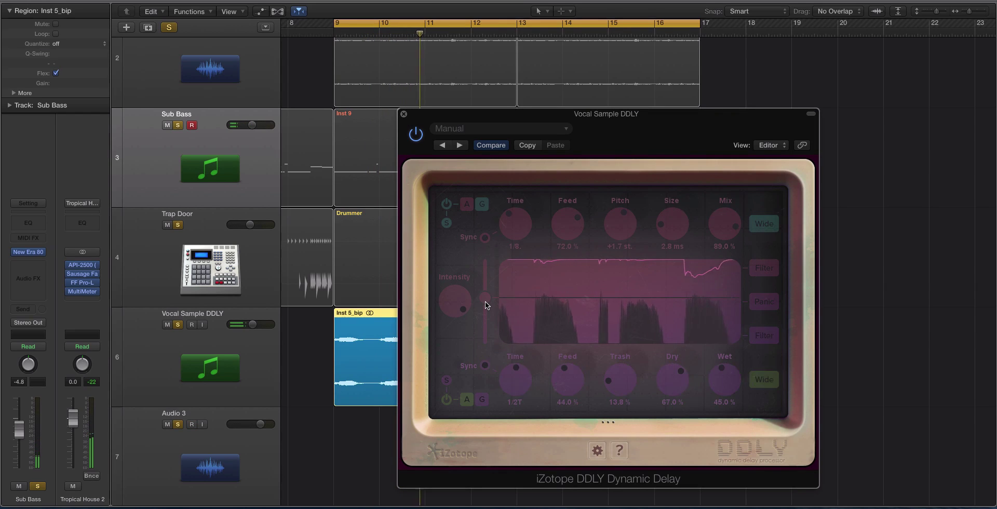
Step: Solo the top delay, raise the split threshold and increase grain Size to 24.0 ms
click(447, 380)
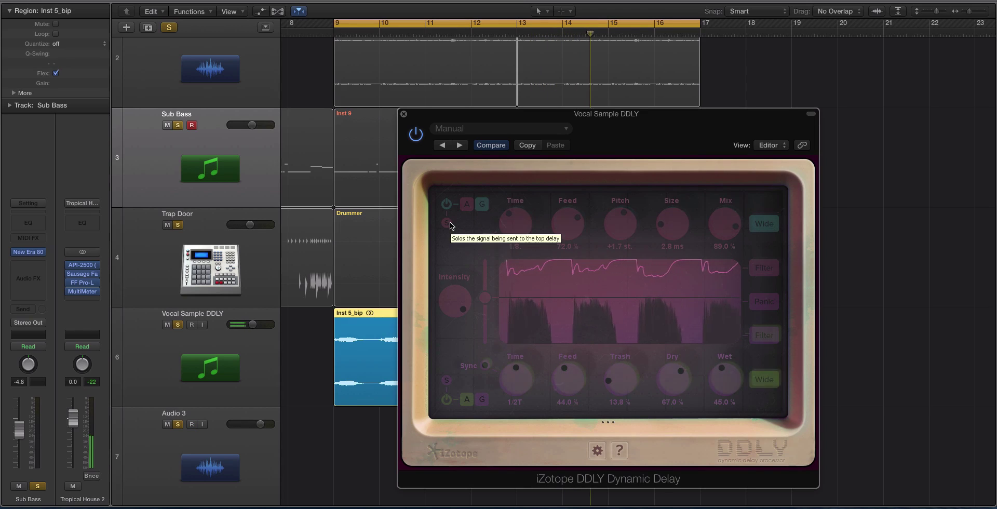
click(450, 224)
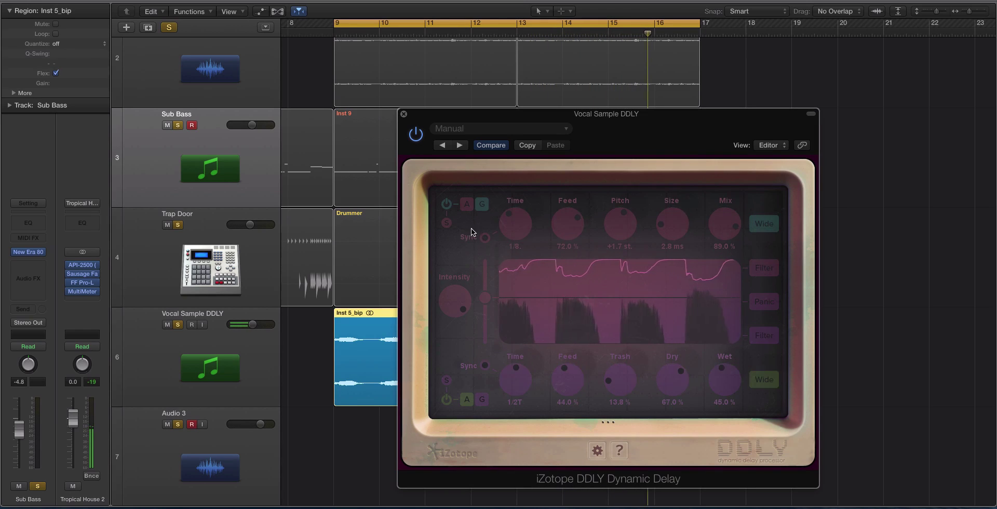
drag(487, 296, 486, 286)
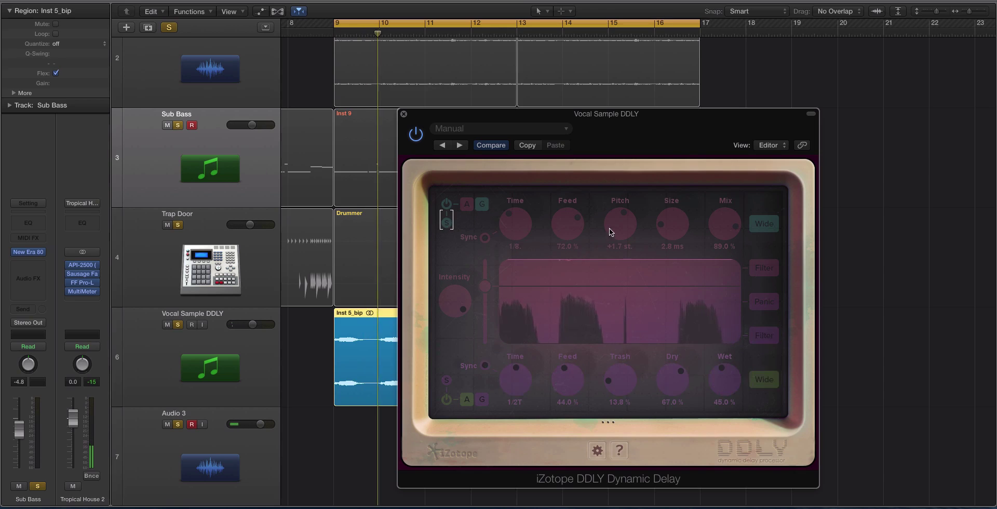
drag(666, 230, 668, 217)
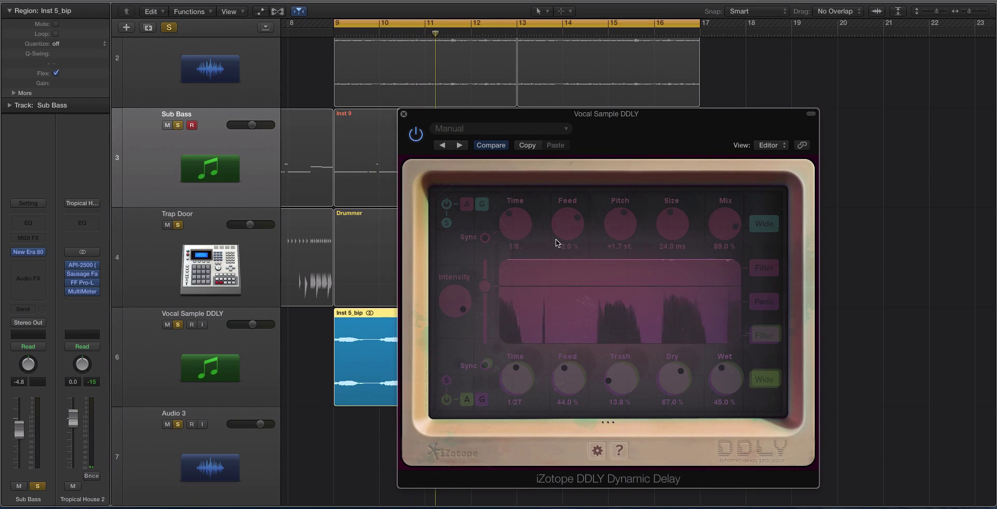
Step: Unsolo the top delay, switch the bottom band on and turn Mix down to 74.0 %
drag(489, 283, 487, 292)
click(447, 222)
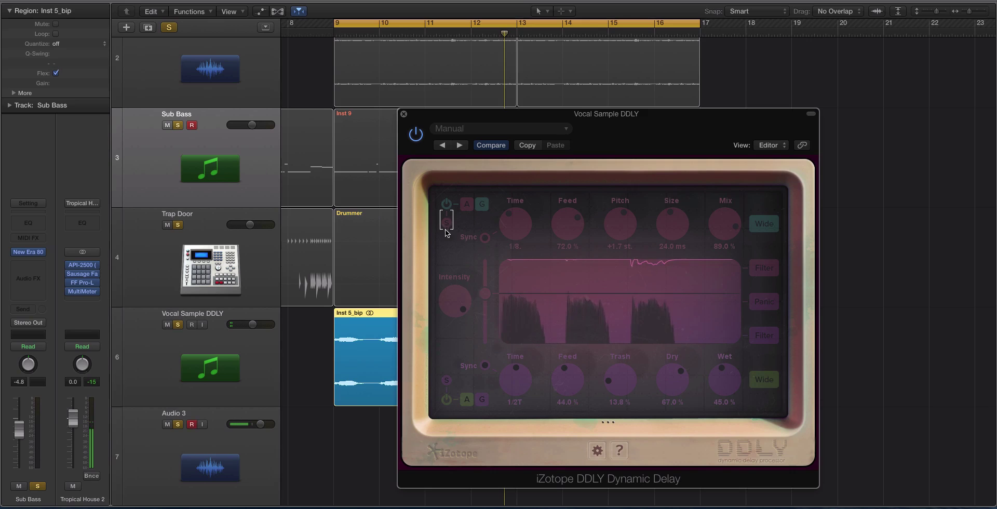
click(446, 399)
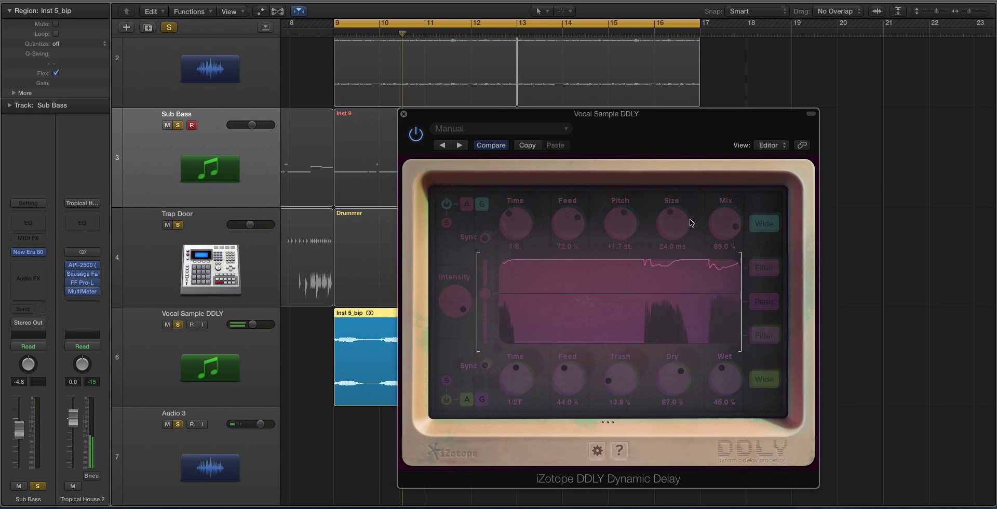
drag(724, 223, 717, 230)
Step: Band-limit the top delay with a low-pass roll-off and a high-pass near 299.73 Hz
click(769, 271)
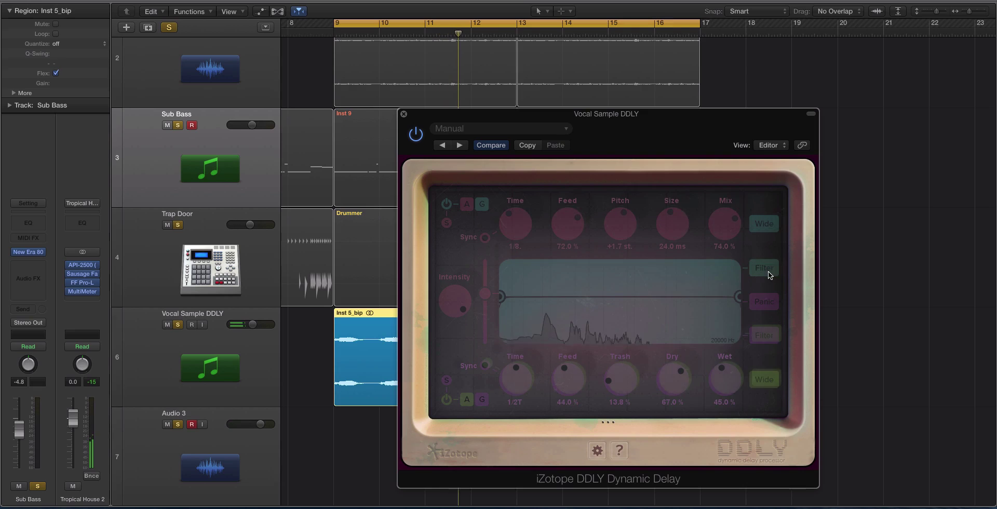
drag(738, 300, 640, 304)
drag(502, 297, 561, 301)
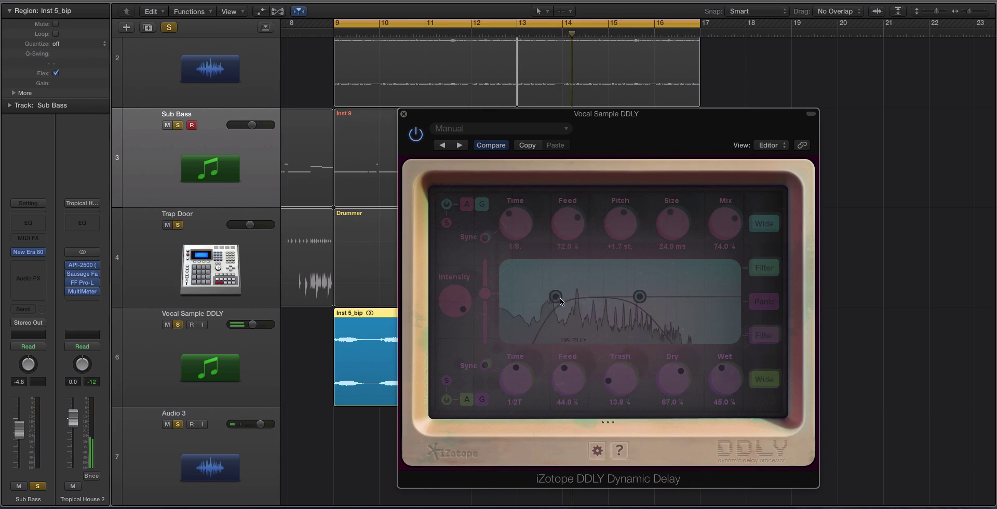
mouse_move(640, 297)
mouse_down()
mouse_move(670, 299)
mouse_move(658, 298)
mouse_up()
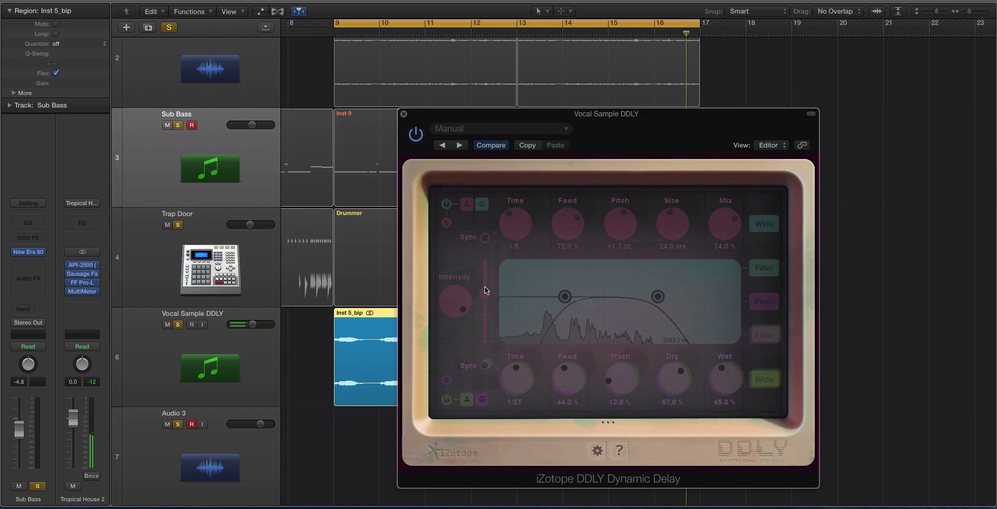
drag(485, 285, 485, 281)
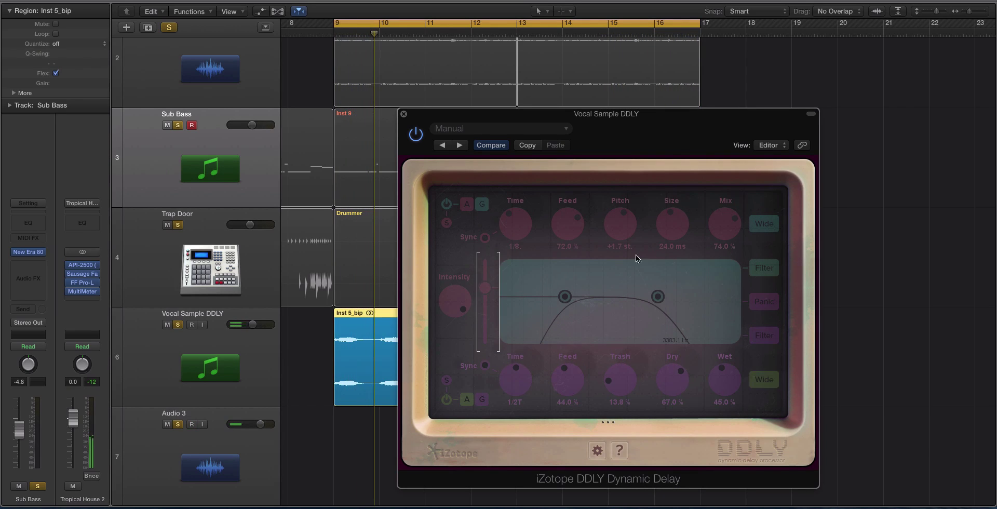
Step: Stop playback, re-enable and widen the top delay, and turn off the bottom delay's widening
key(s)
click(444, 204)
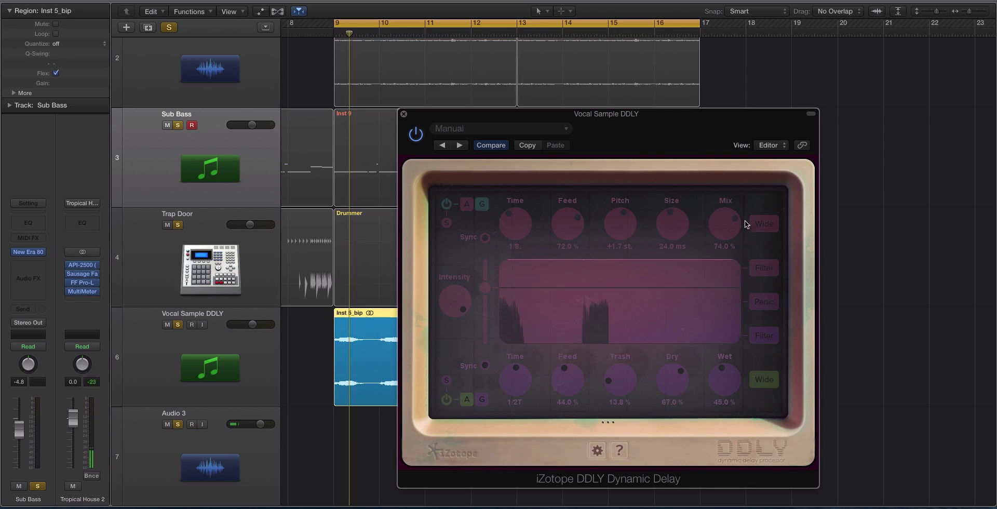
click(762, 227)
click(768, 379)
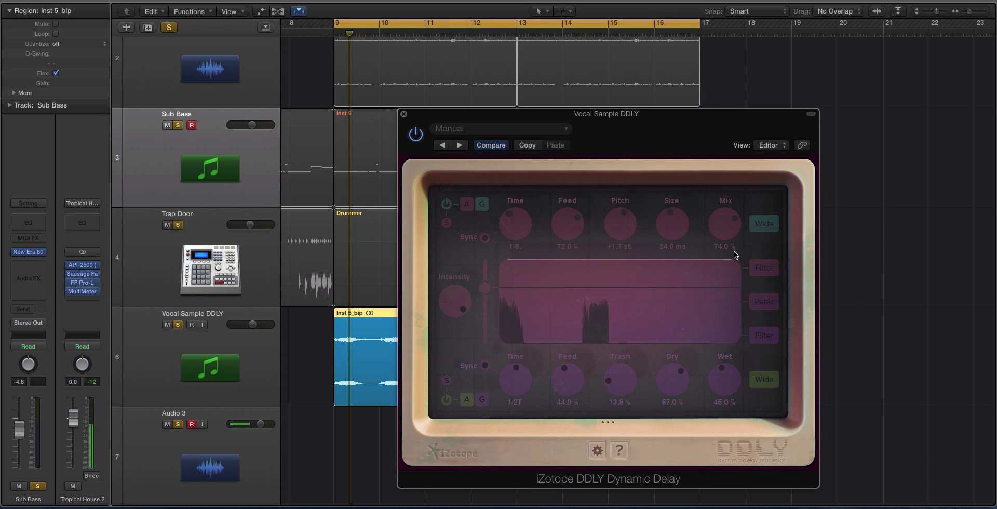
Step: Solo the bottom delay, compare its widening on and off, then open the vocal track's MultiMeter
click(772, 379)
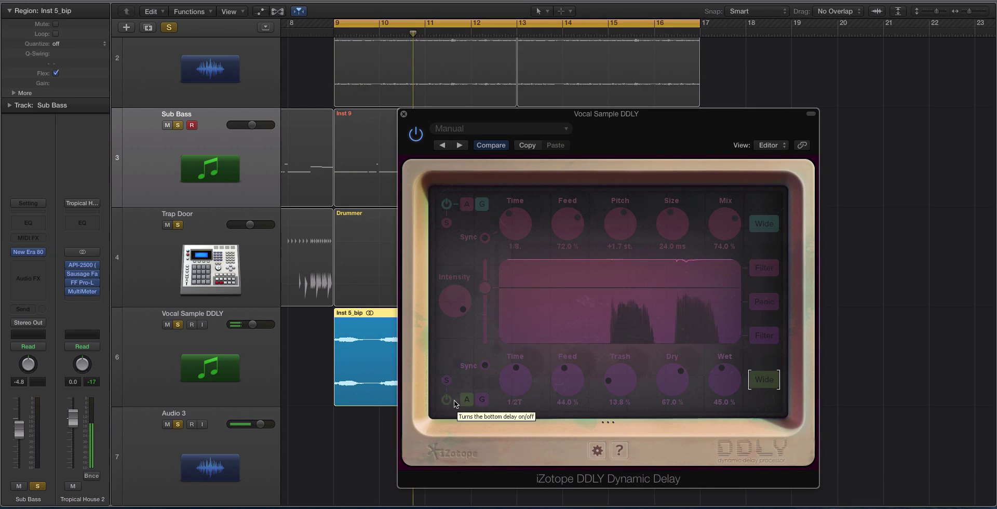
click(447, 383)
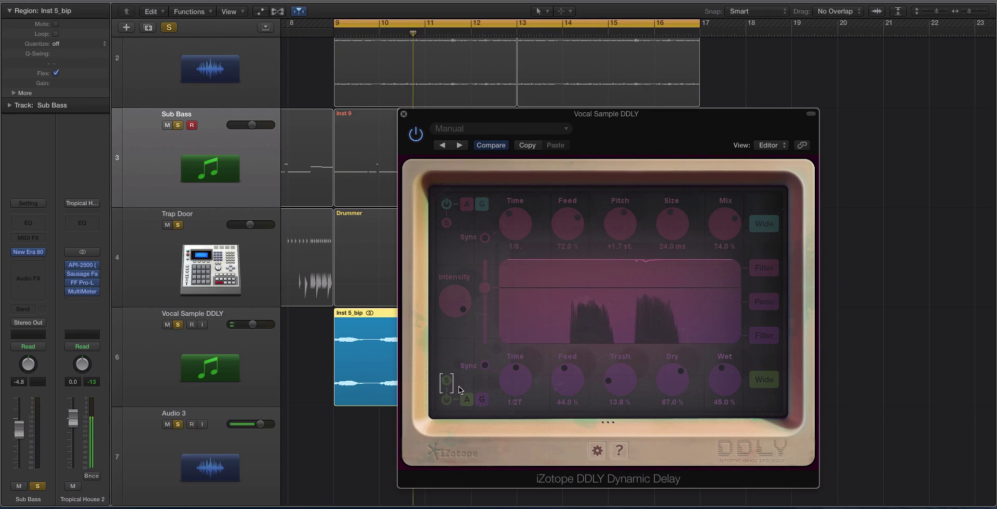
click(760, 380)
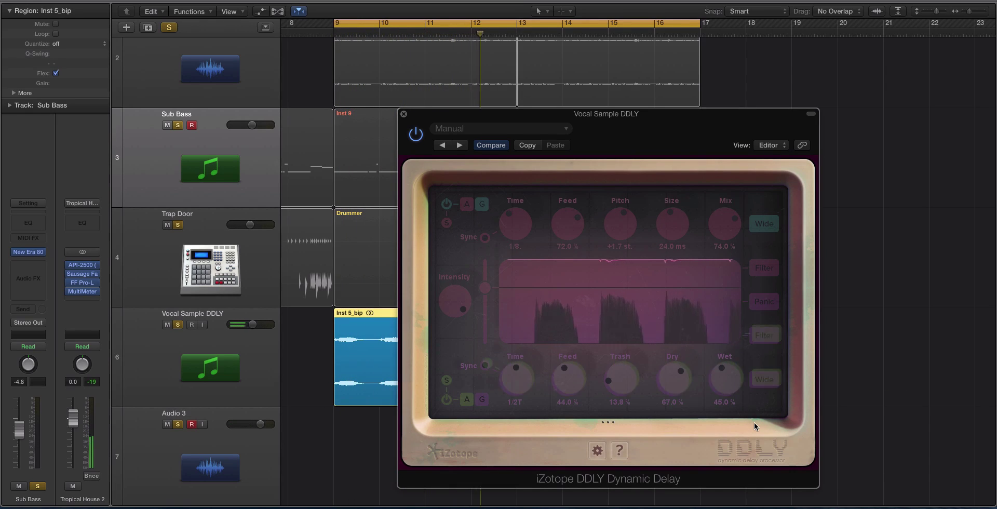
click(772, 381)
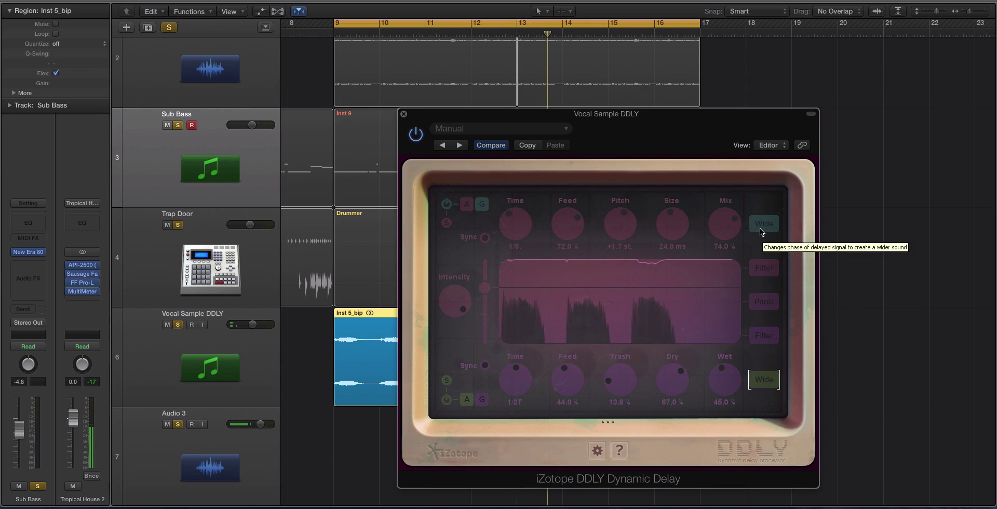
scroll(735, 375, up, 3)
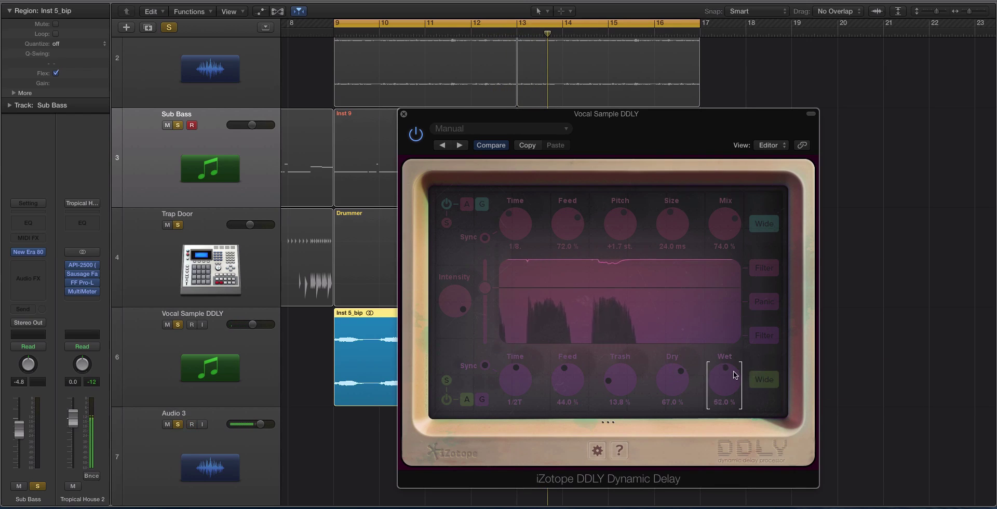
click(762, 379)
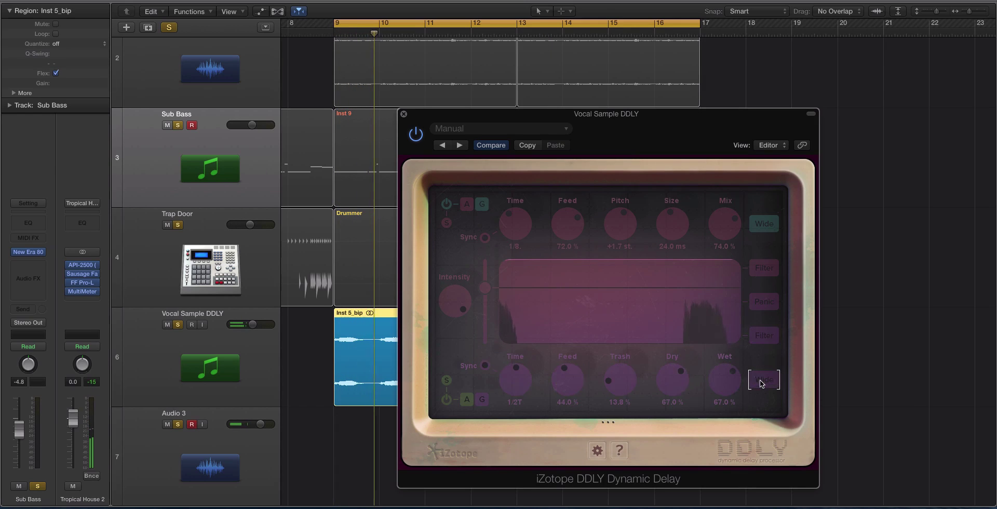
click(140, 359)
click(82, 291)
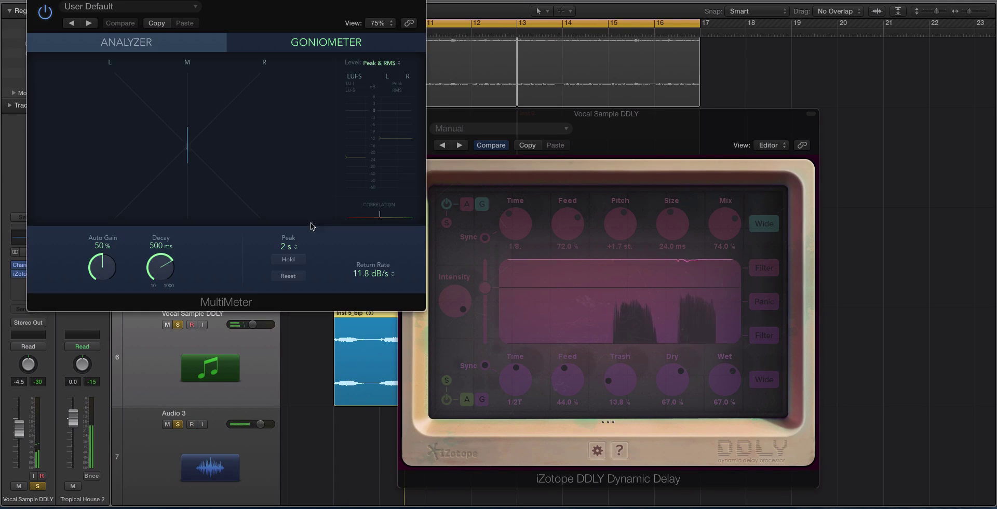
Step: Make the bottom delay fully wet with Wet 100 % and Dry 0 %, toggling its widening
click(764, 379)
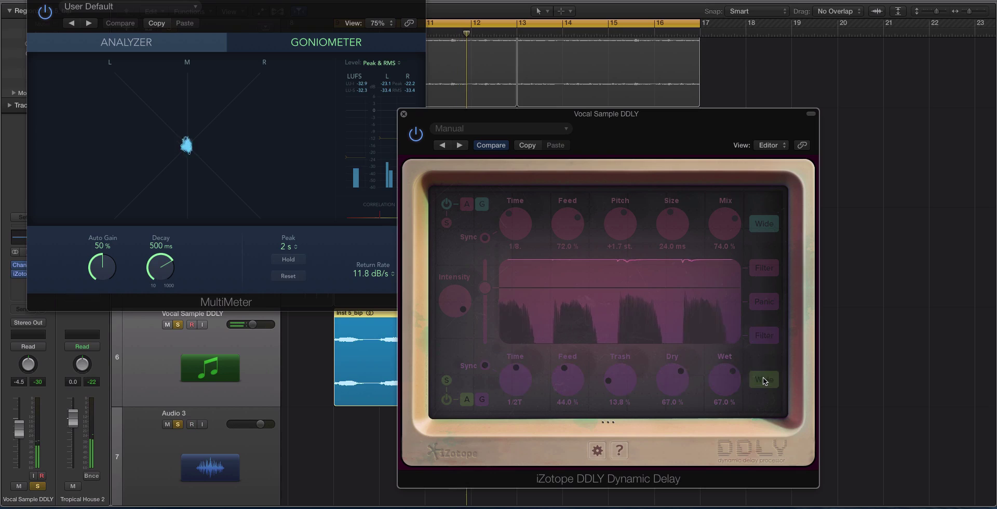
drag(726, 379, 728, 297)
drag(674, 377, 692, 484)
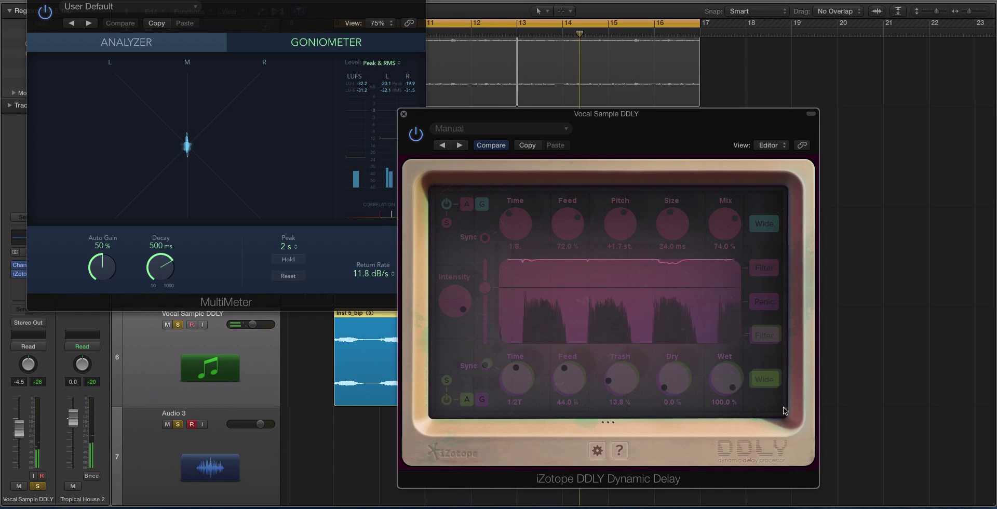
click(774, 380)
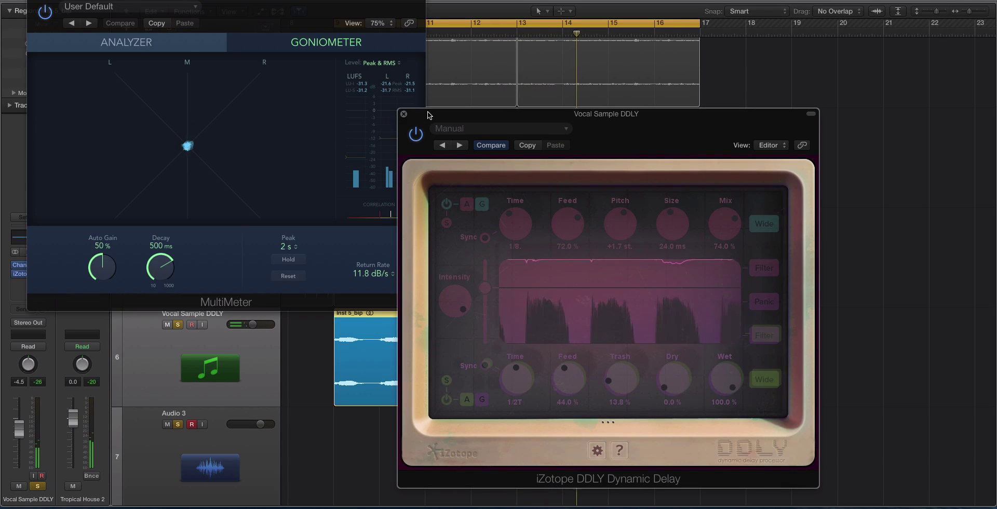
Step: Arrange the DDLY and MultiMeter windows side by side
drag(429, 116, 562, 109)
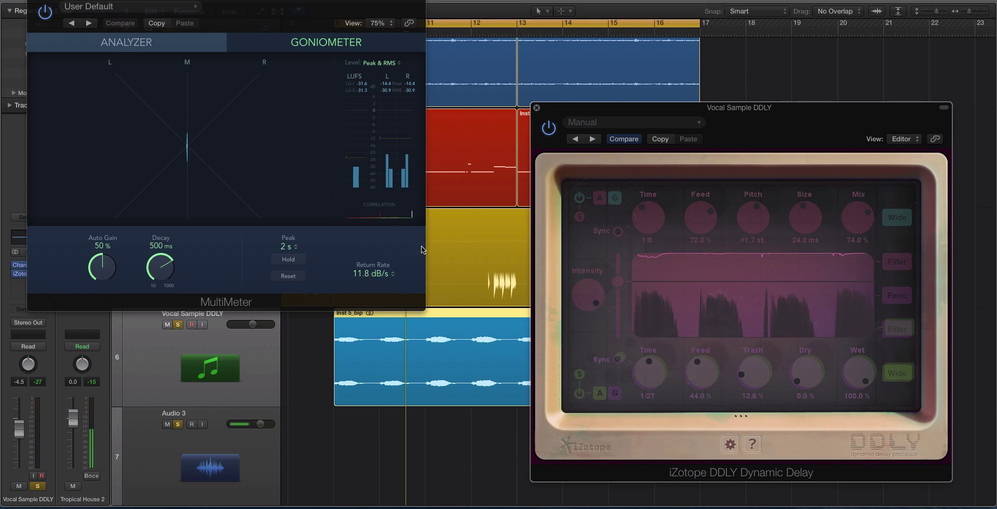
click(315, 325)
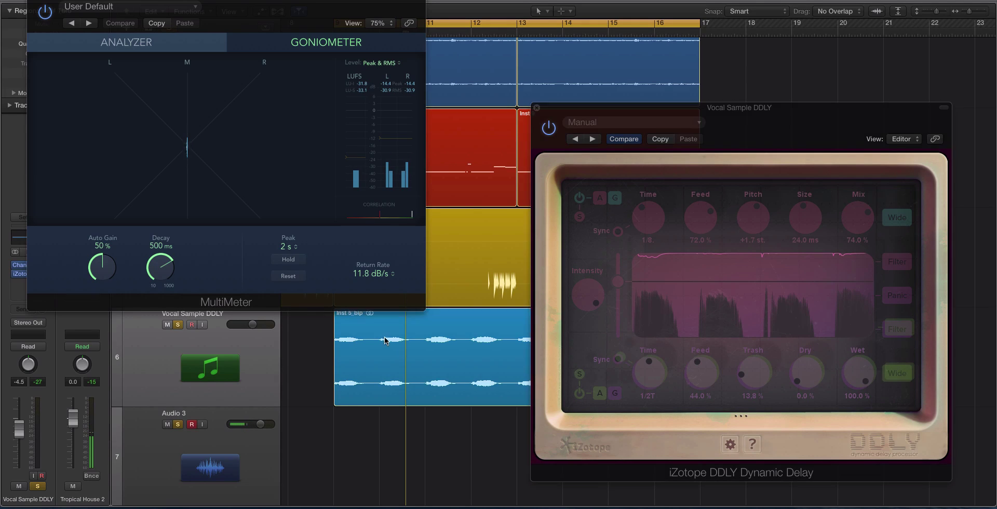
drag(558, 112, 527, 50)
drag(399, 4, 458, 85)
drag(558, 45, 555, 65)
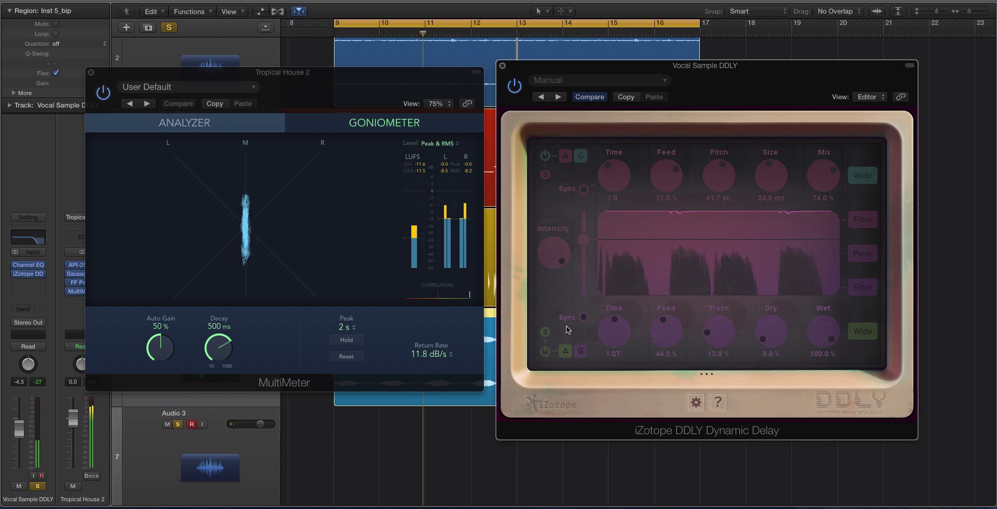
Step: Shift the DDLY window right and toggle the bottom delay's widening off and back on
drag(589, 338, 652, 342)
key(space)
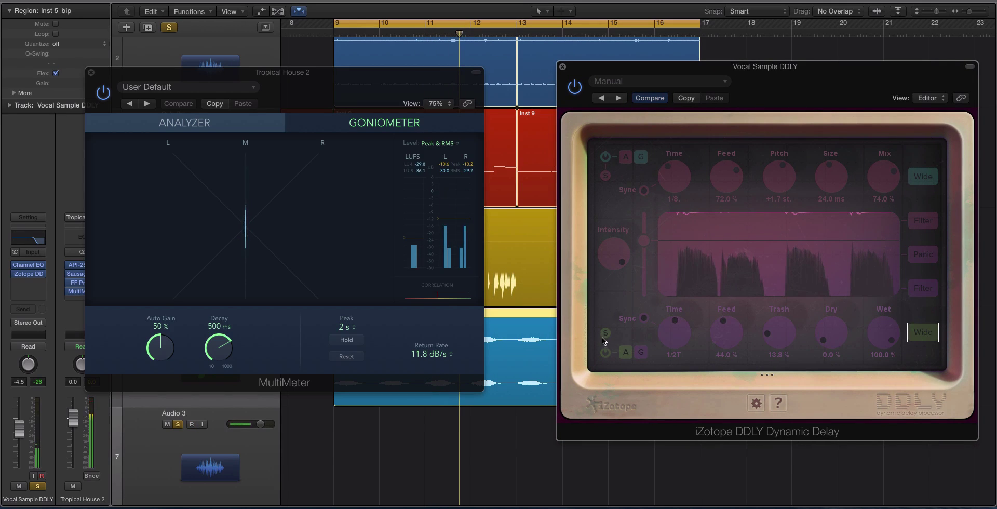
click(924, 338)
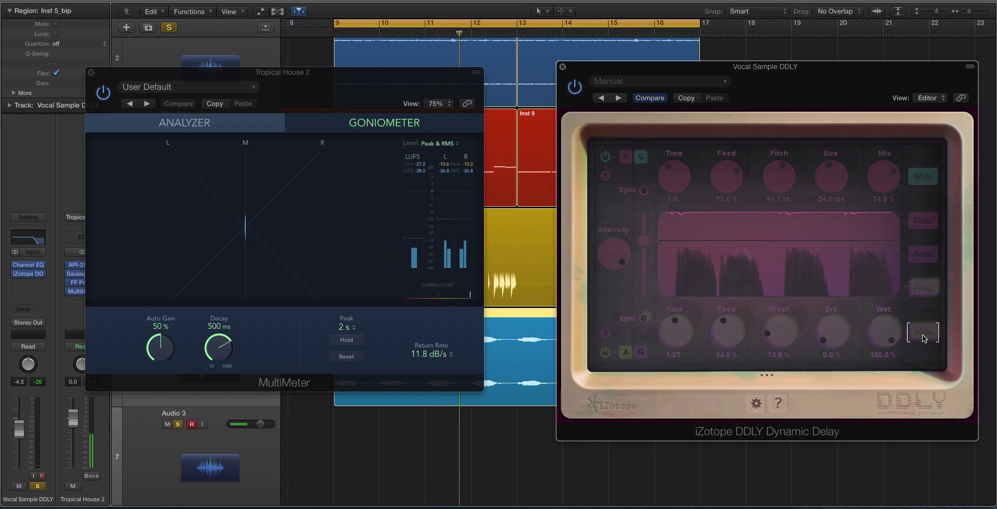
click(924, 337)
key(space)
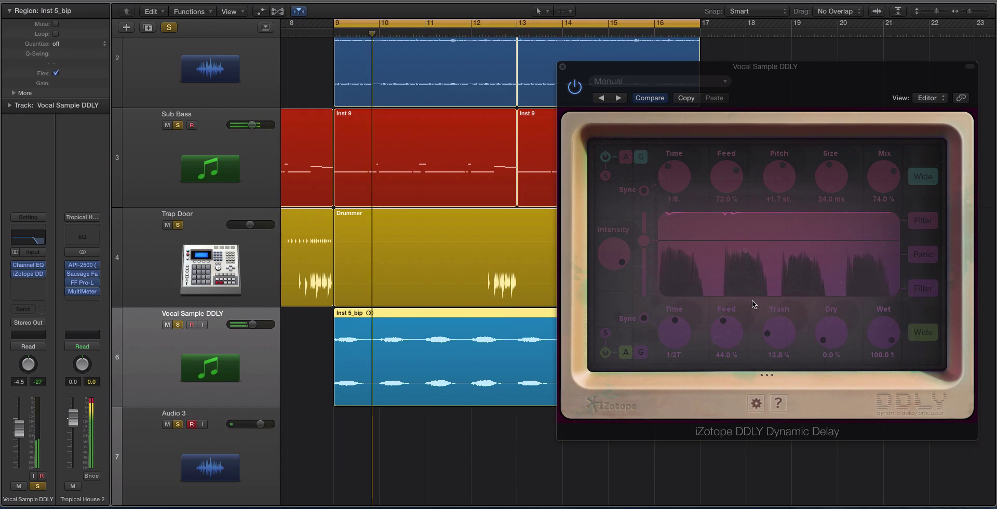
Step: Lower the bottom delay's Wet to 63 %, trim the vocal volume slightly, and close DDLY
drag(883, 340, 825, 253)
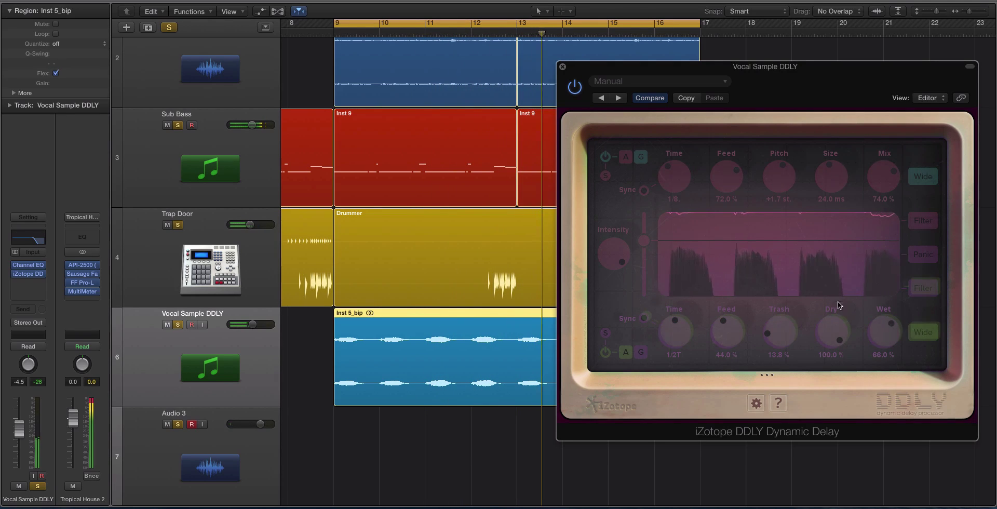
drag(881, 329, 882, 332)
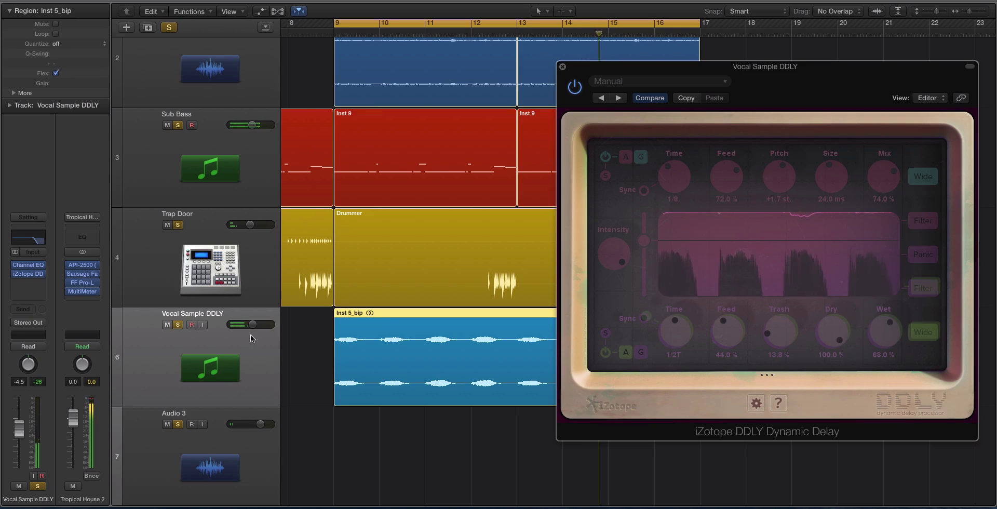
drag(253, 325, 249, 324)
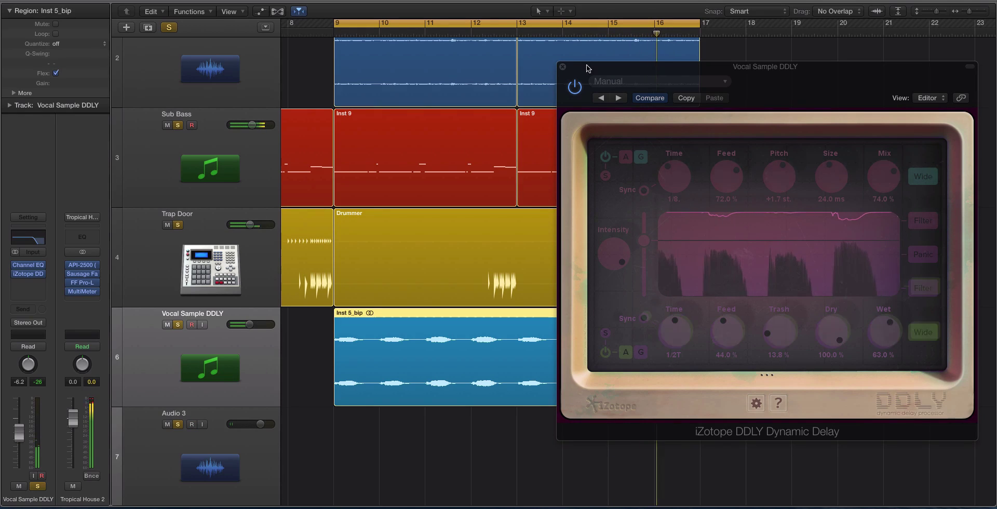
click(561, 67)
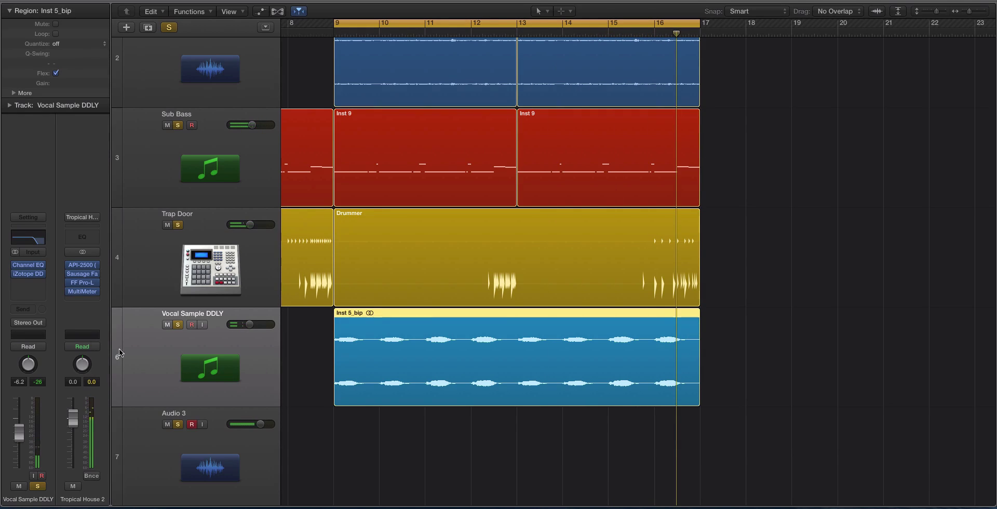
Step: Reopen the iZotope DDLY insert on the vocal track and move its window left
click(33, 272)
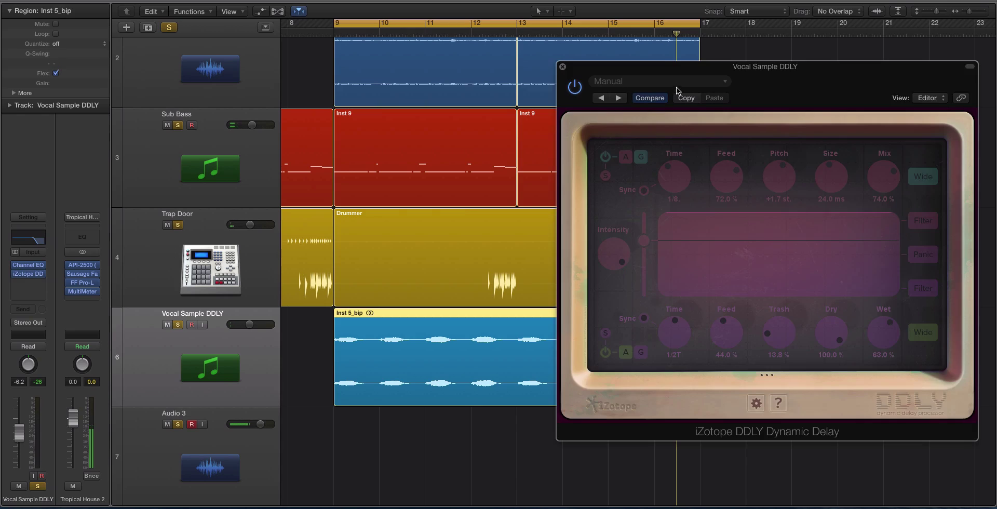
drag(677, 89, 425, 113)
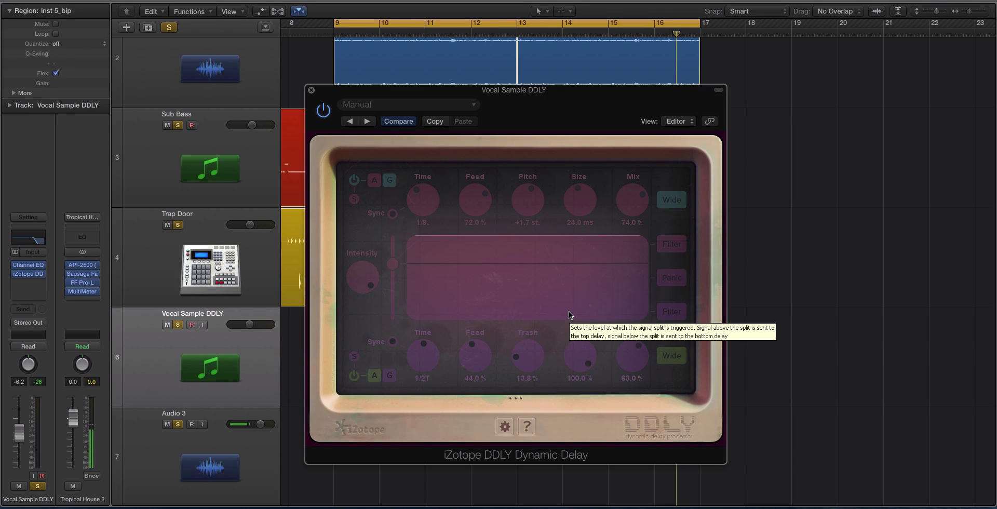
Step: Show automation lanes, browse the iZotope DDLY parameter list, then dismiss it and close DDLY
key(a)
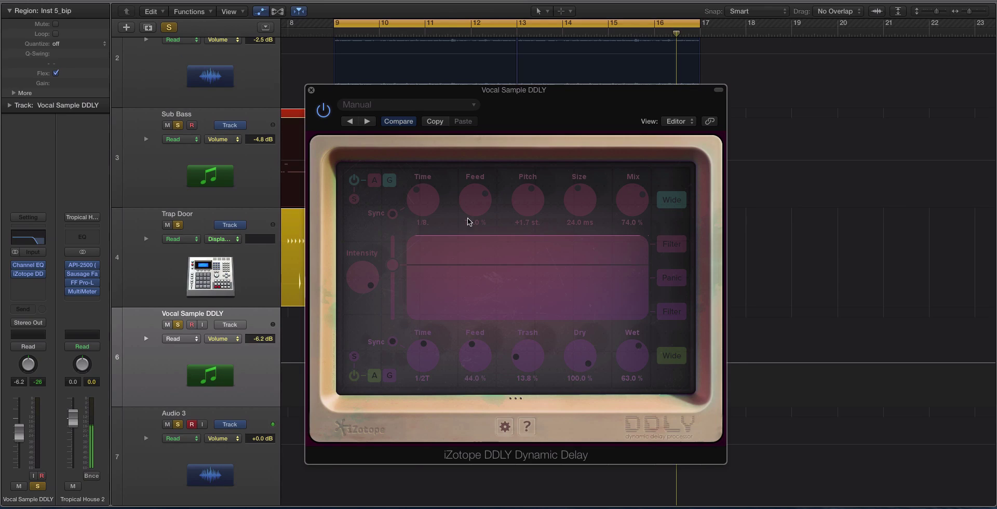
click(213, 338)
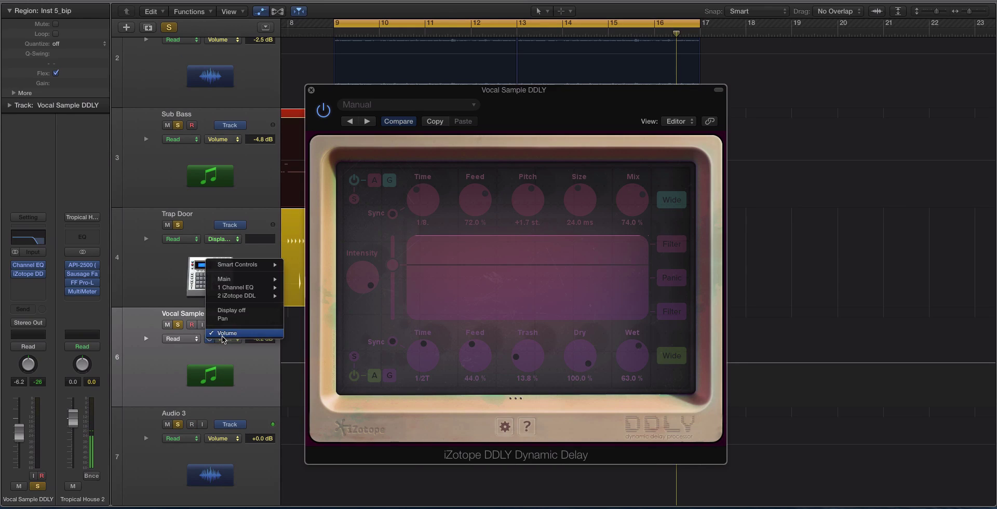
mouse_move(237, 285)
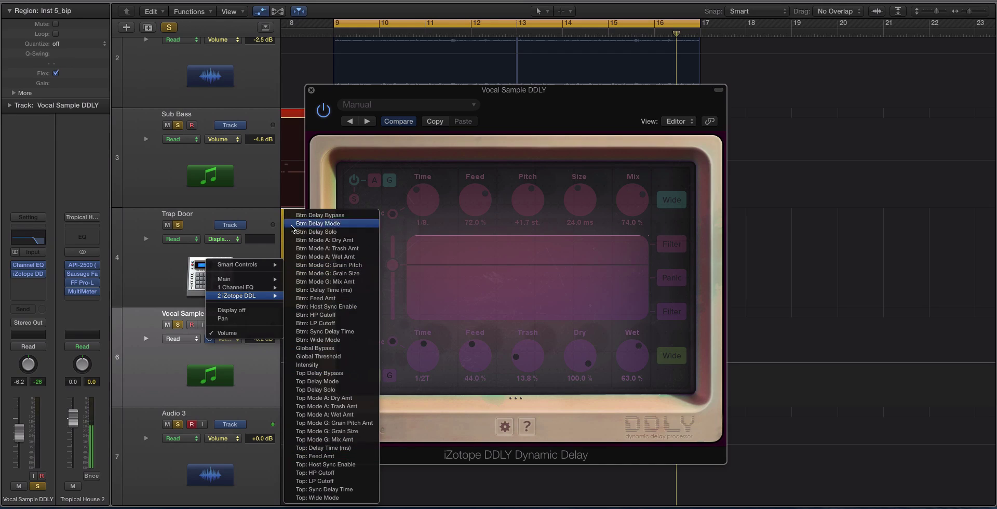
click(149, 329)
scroll(150, 322, down, 1)
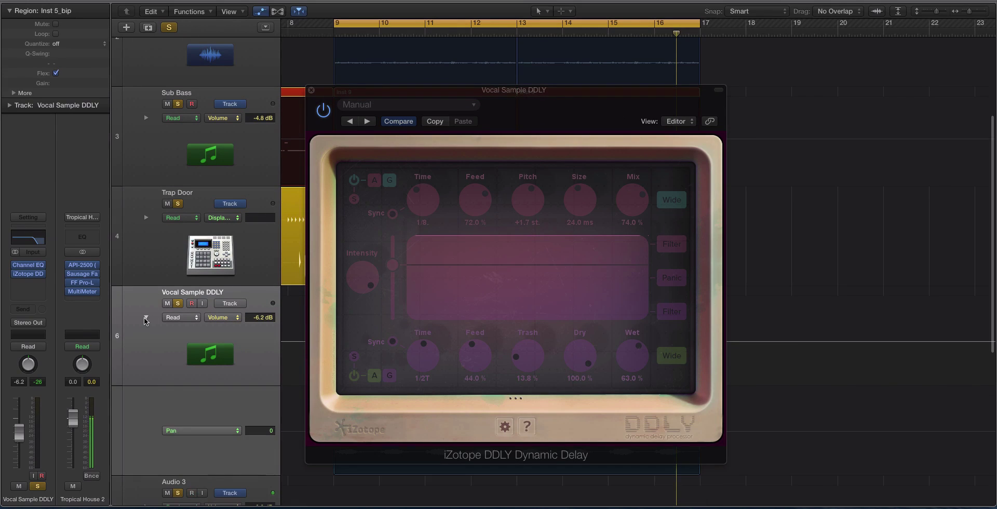
click(311, 91)
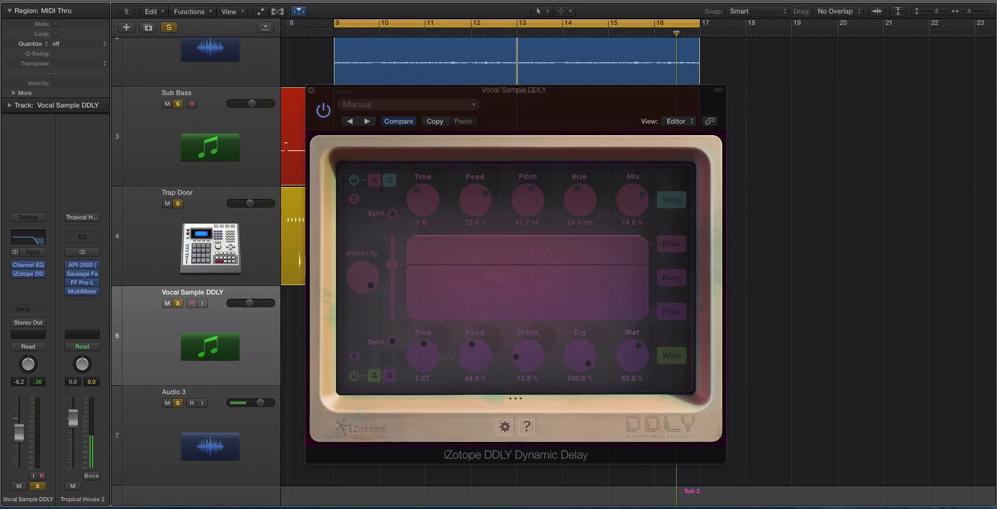